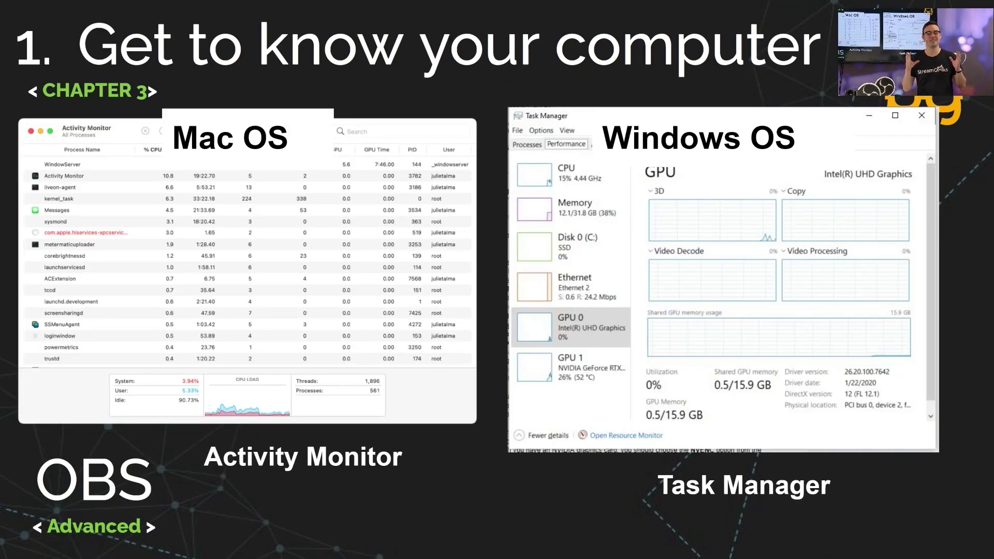
Step: Open the Windows About settings page and review the device specifications and Windows specifications
key("super")
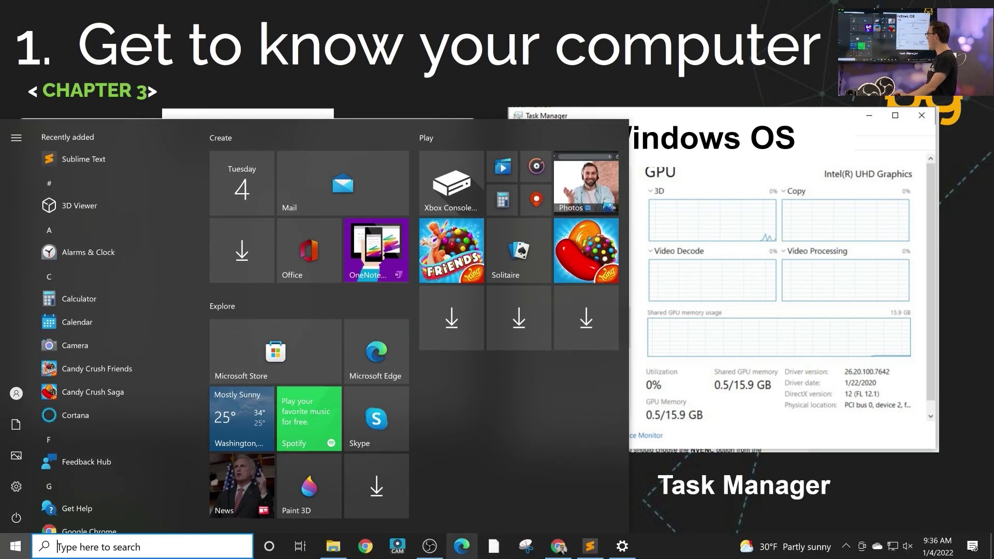
type("tbout")
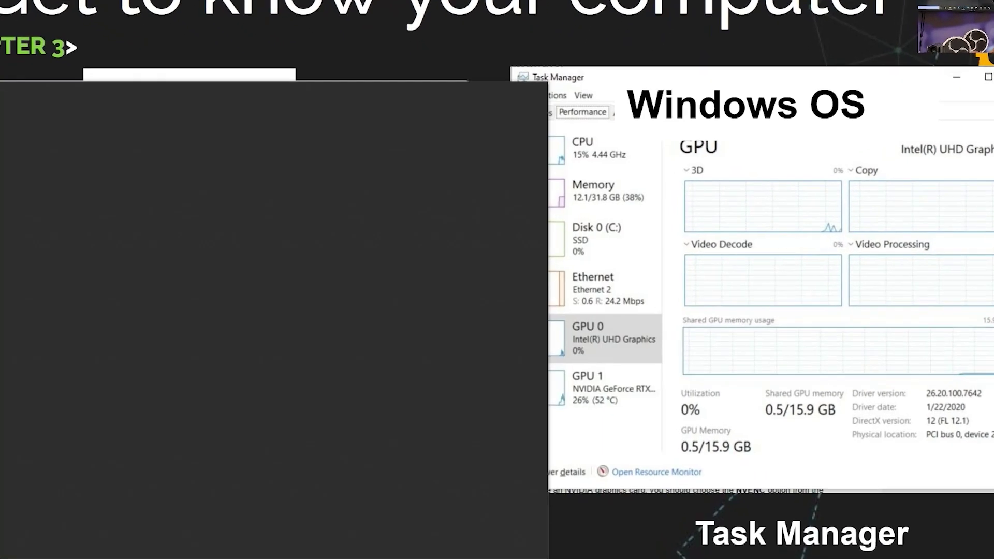
key("Return")
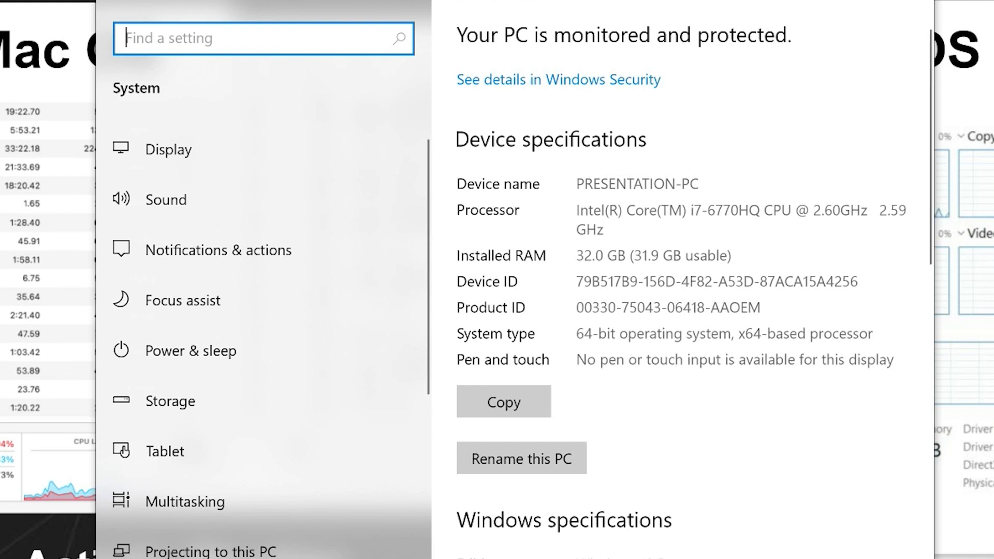
scroll(682, 279, "down", 4)
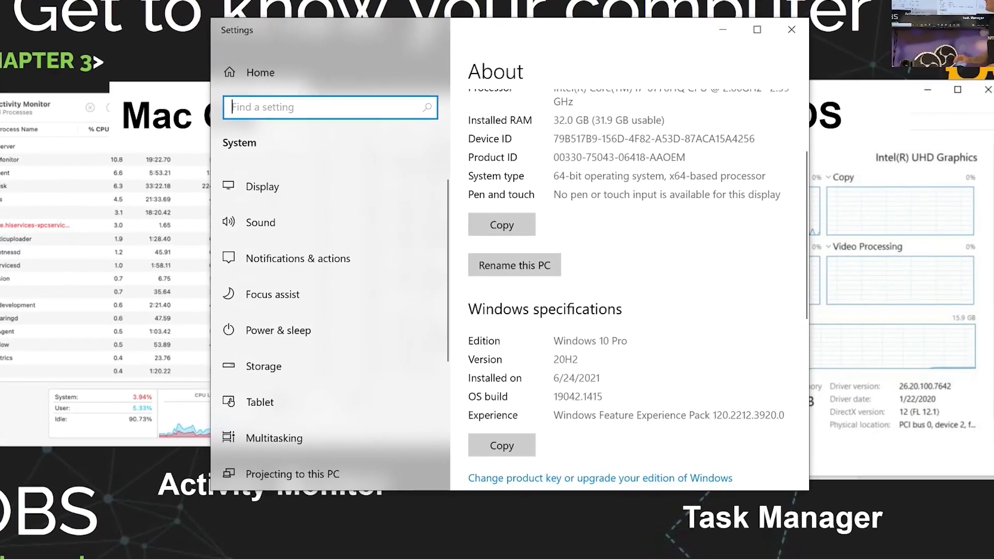
scroll(637, 285, "down", 5)
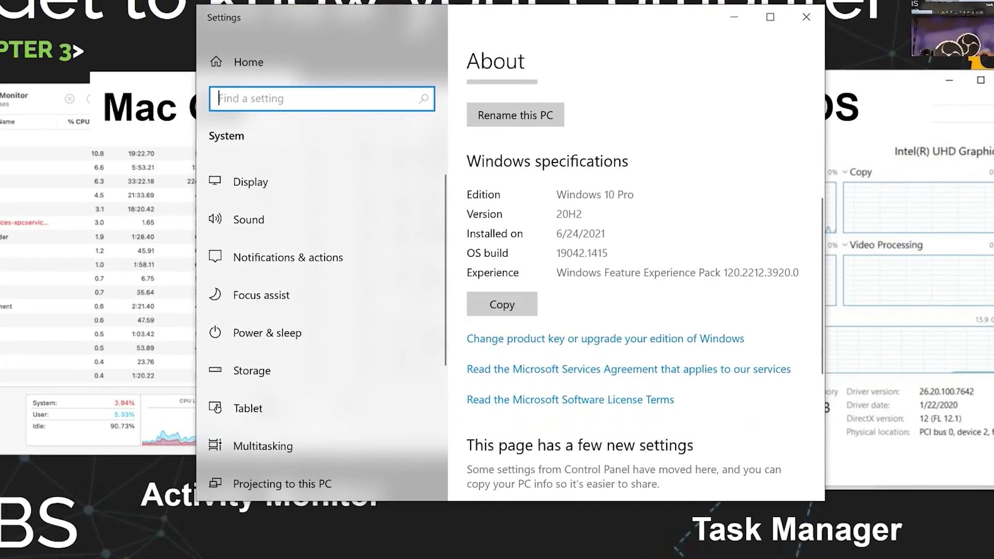
scroll(637, 285, "down", 3)
scroll(637, 285, "up", 10)
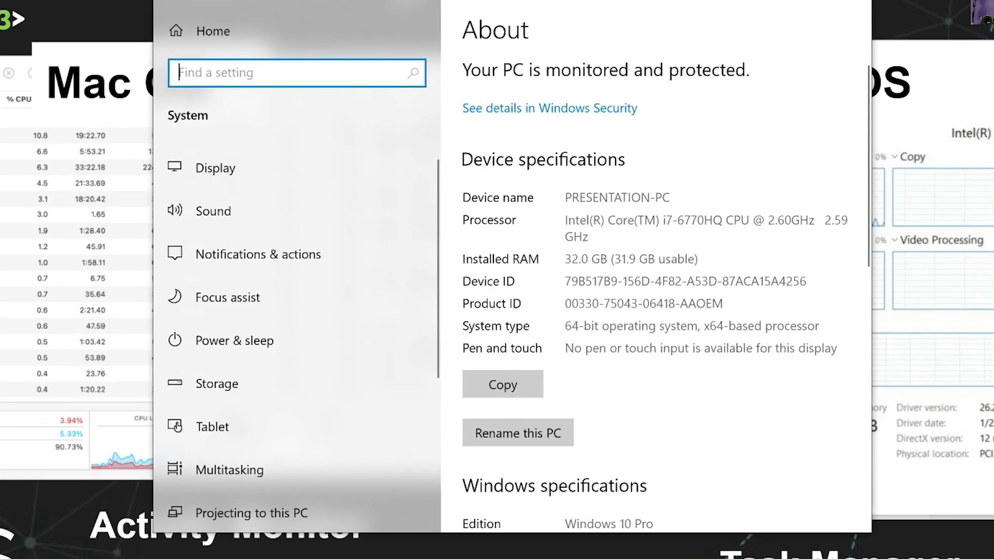
Step: Open Task Manager's performance view and examine the CPU, GPU 0 and Ethernet usage graphs
mouse_move(582, 558)
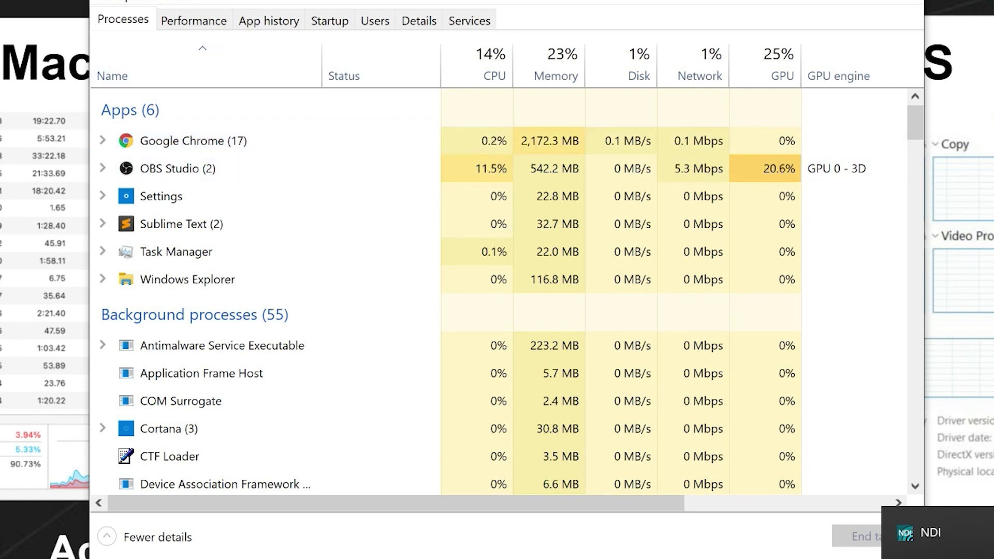
left_click(193, 20)
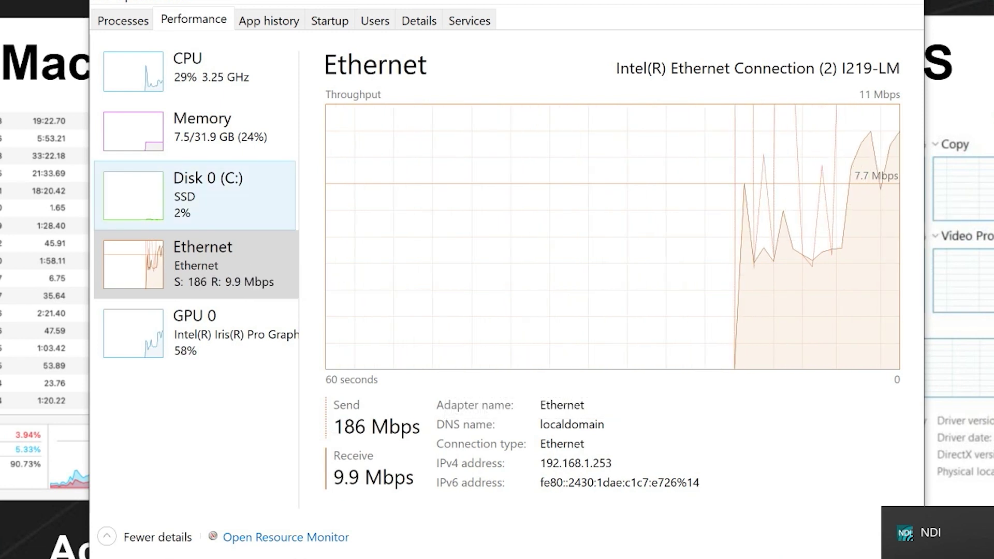
left_click(195, 71)
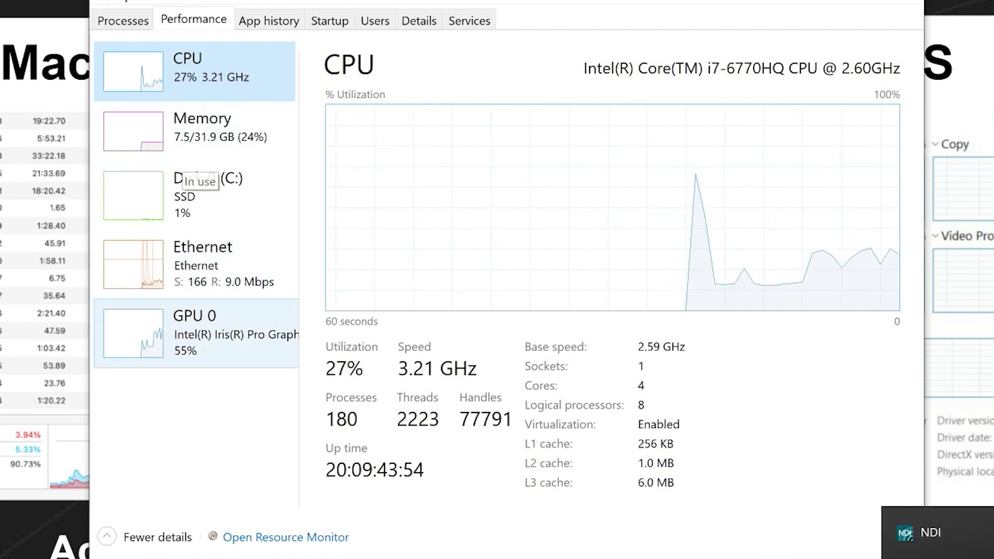
left_click(196, 333)
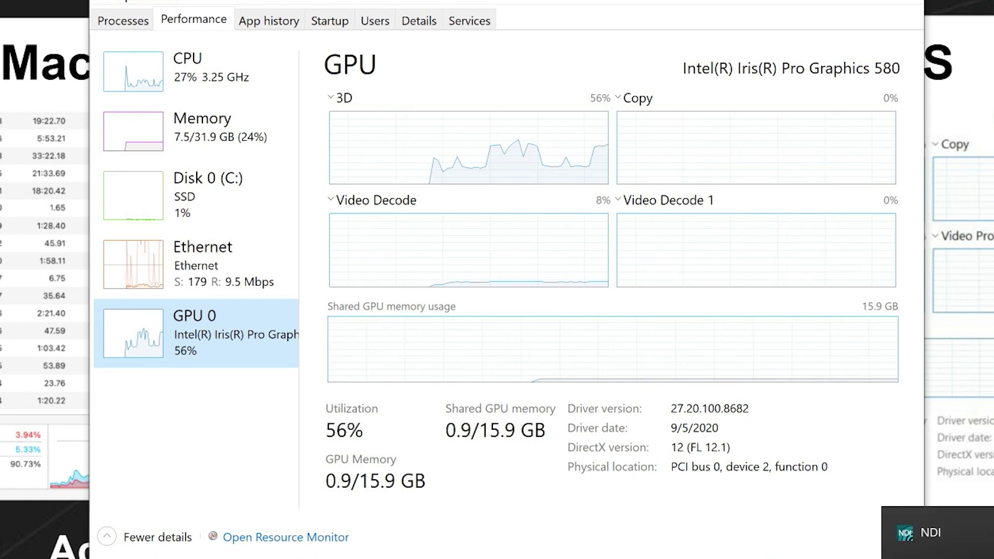
left_click(196, 264)
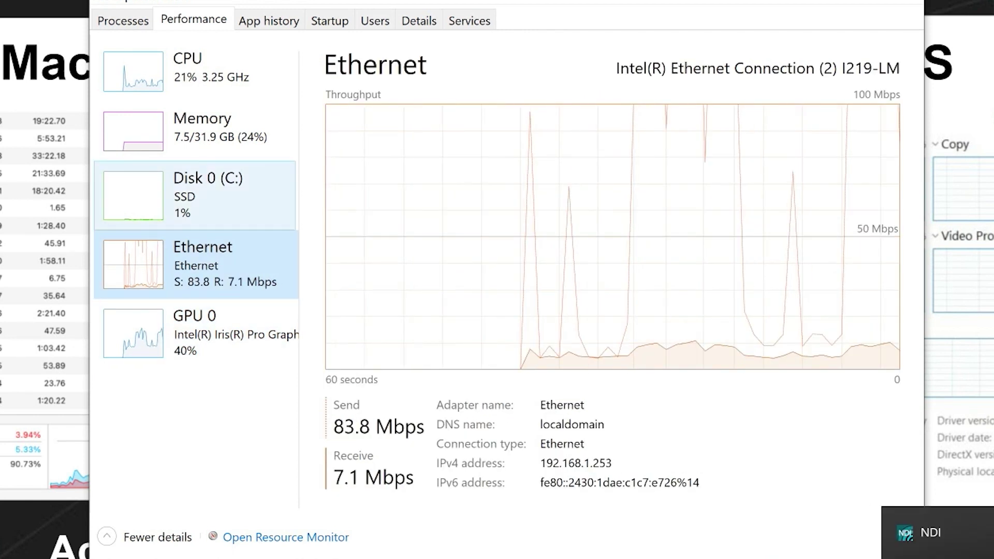
Step: Examine the performance details for CPU, memory, Ethernet, Disk 0 (C:) and GPU 0 in Task Manager
left_click(195, 72)
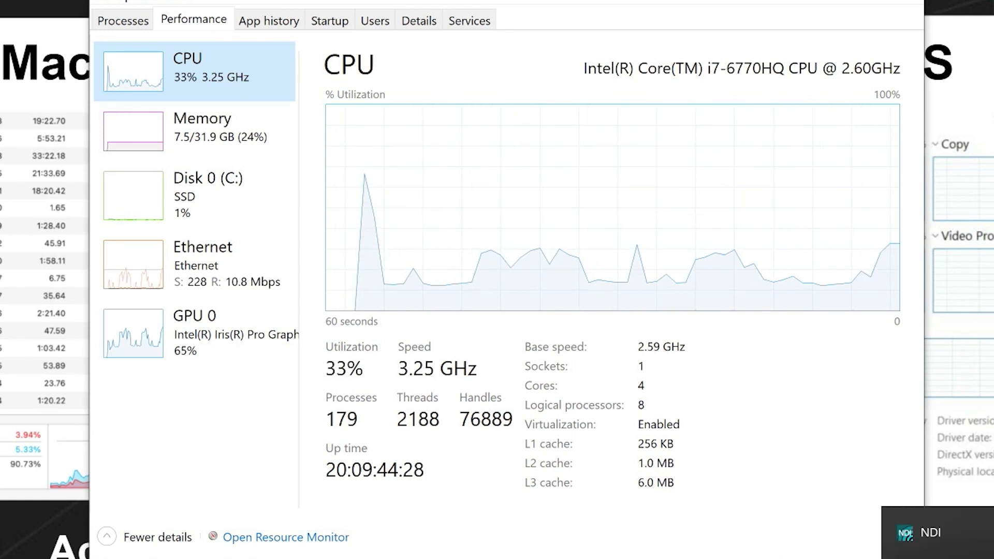
left_click(194, 131)
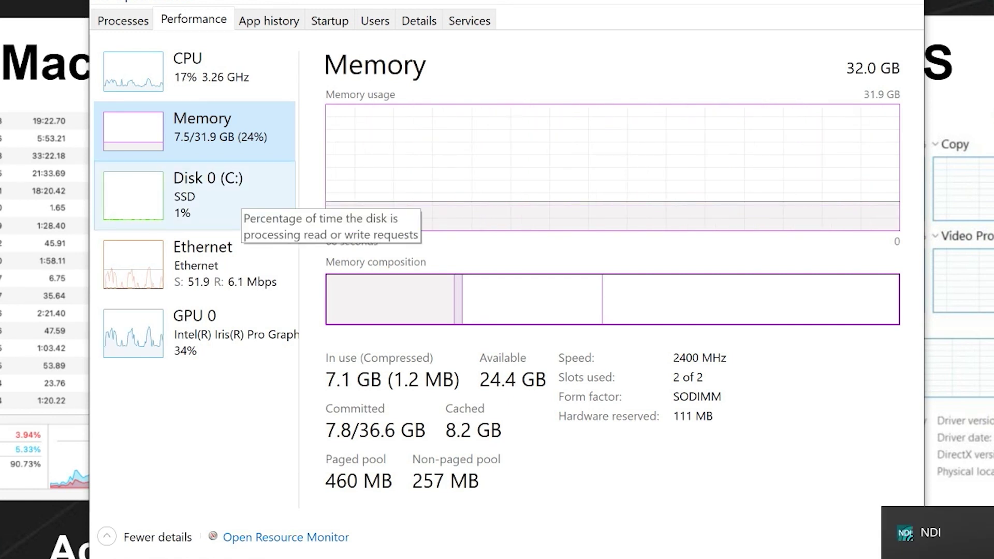
left_click(235, 260)
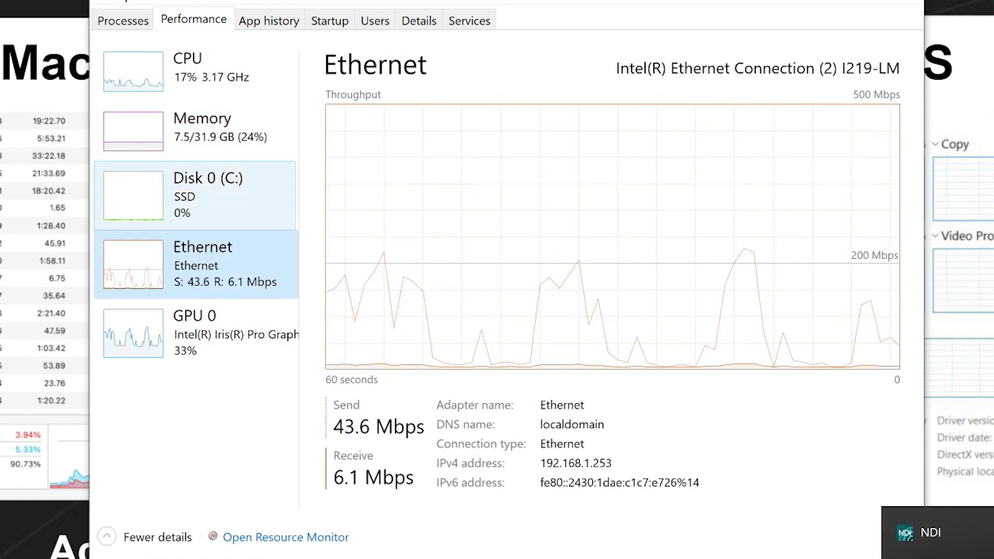
left_click(207, 197)
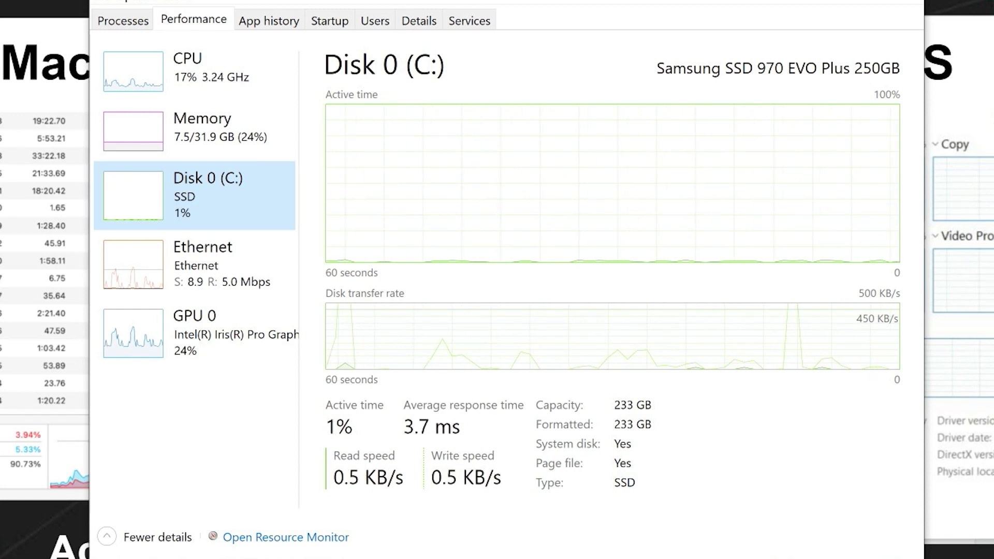
left_click(196, 265)
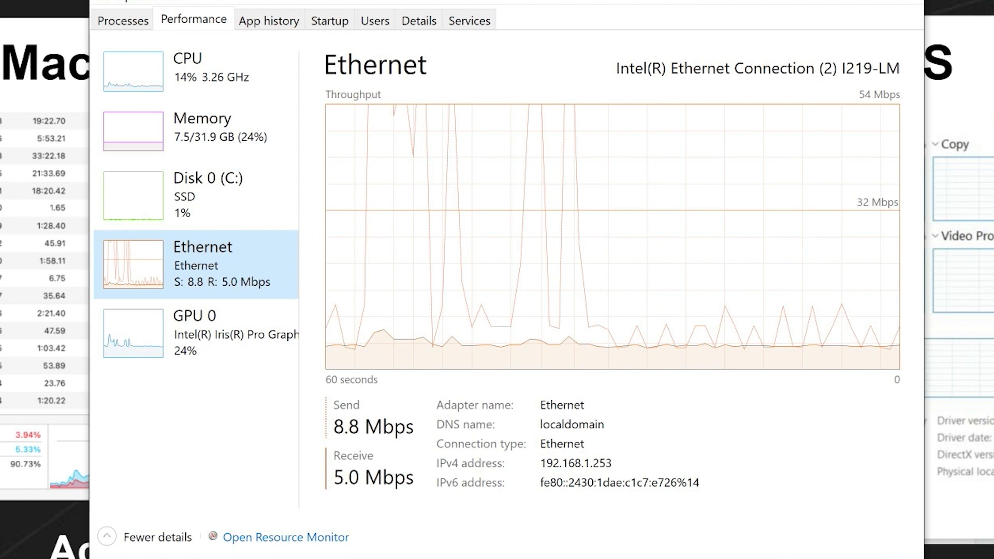
left_click(195, 333)
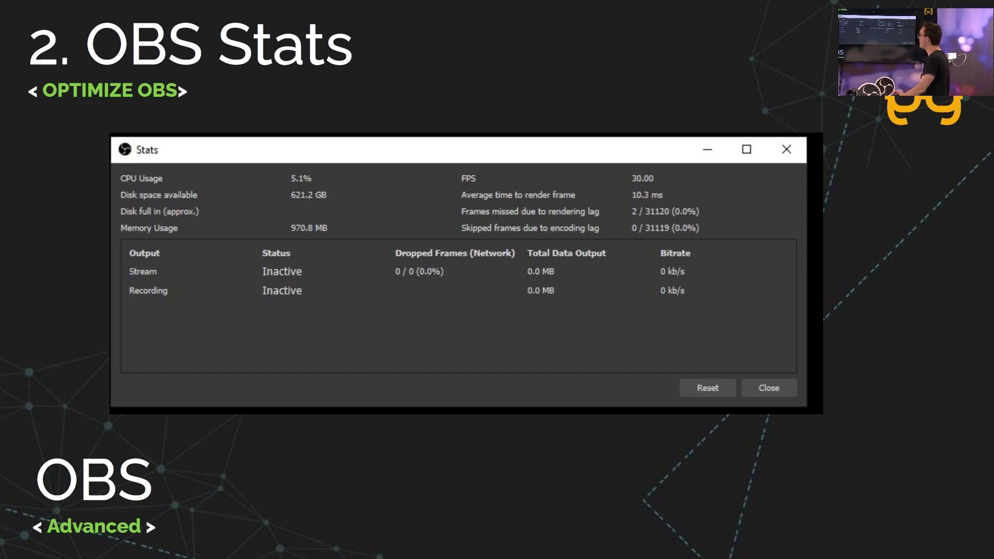
Step: Switch to OBS, close its Settings window and enable the Stats dock
key("super")
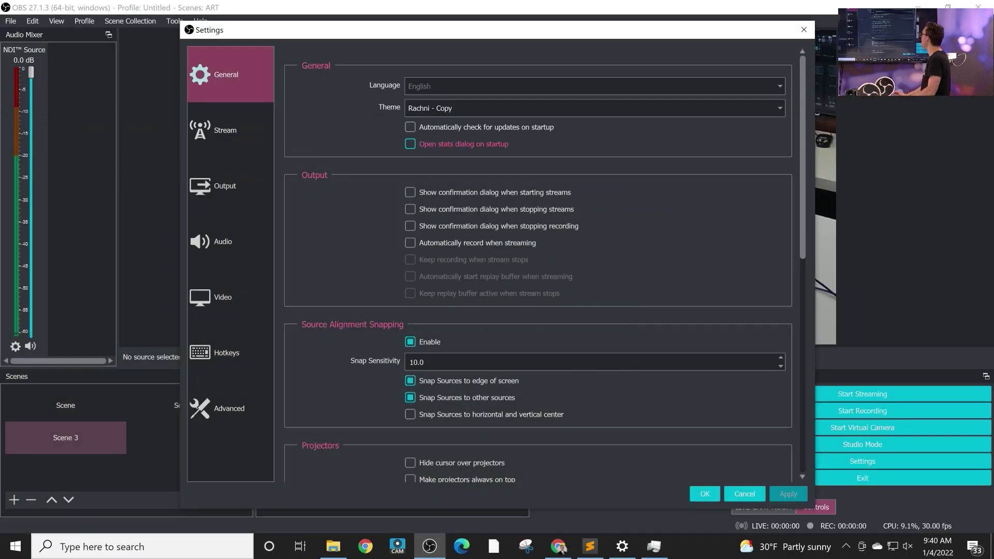
left_click(804, 29)
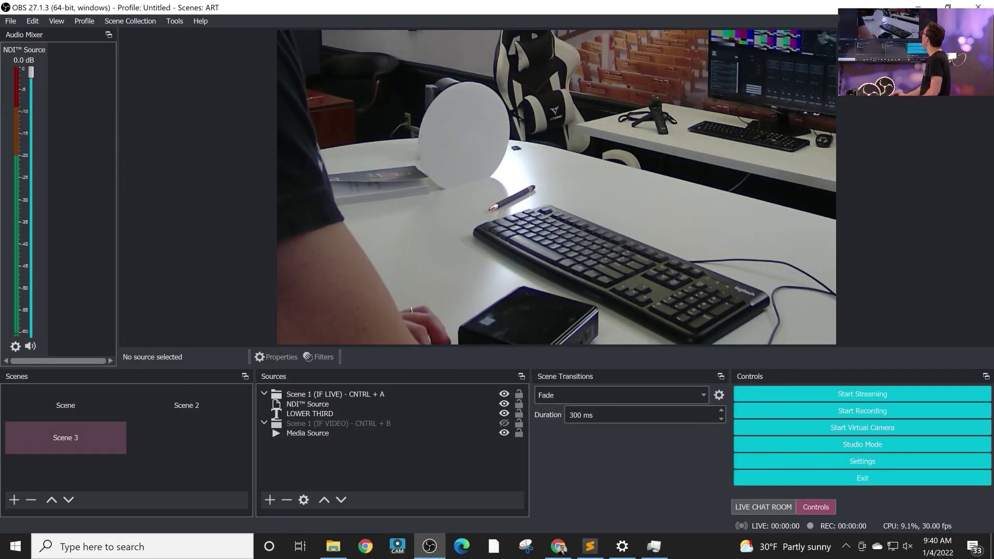
left_click(130, 21)
mouse_move(56, 21)
key("Down")
key("Down")
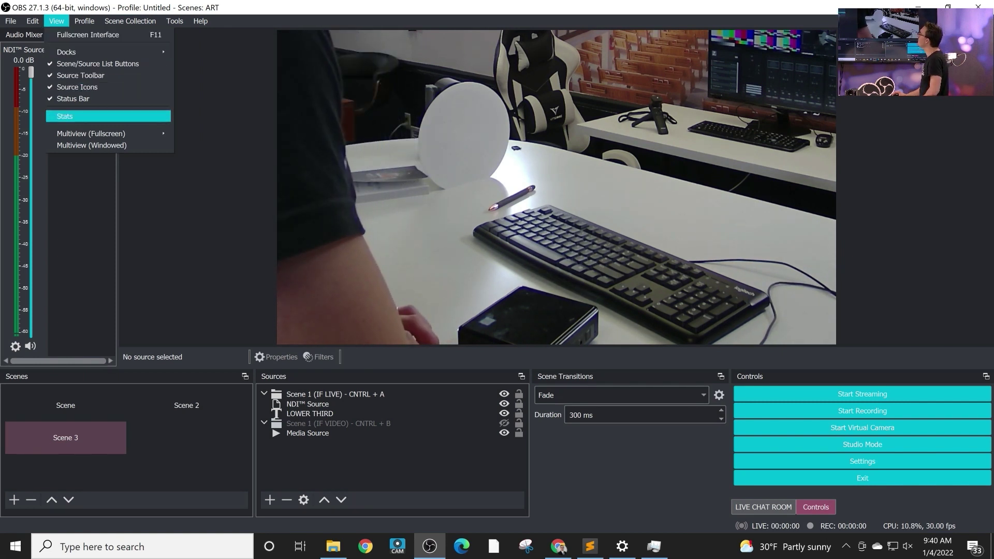
mouse_move(67, 52)
key("Down")
key("Down")
key("Down")
key("Down")
key("Down")
key("Down")
key("Down")
key("Down")
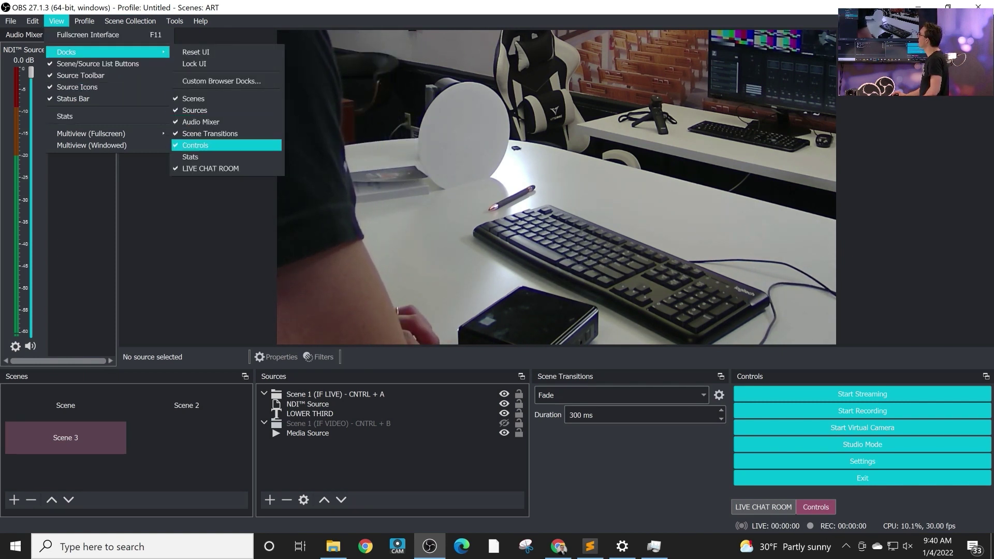
key("Return")
Step: Dock the Stats panel to the right of the preview and make the lower dock row taller
left_click_drag(257, 217, 976, 96)
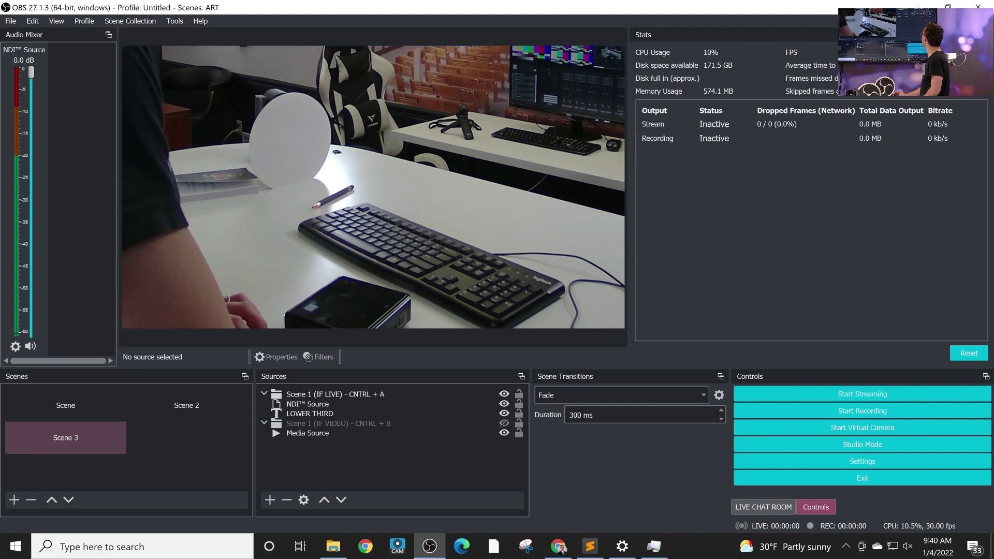
left_click_drag(497, 369, 498, 223)
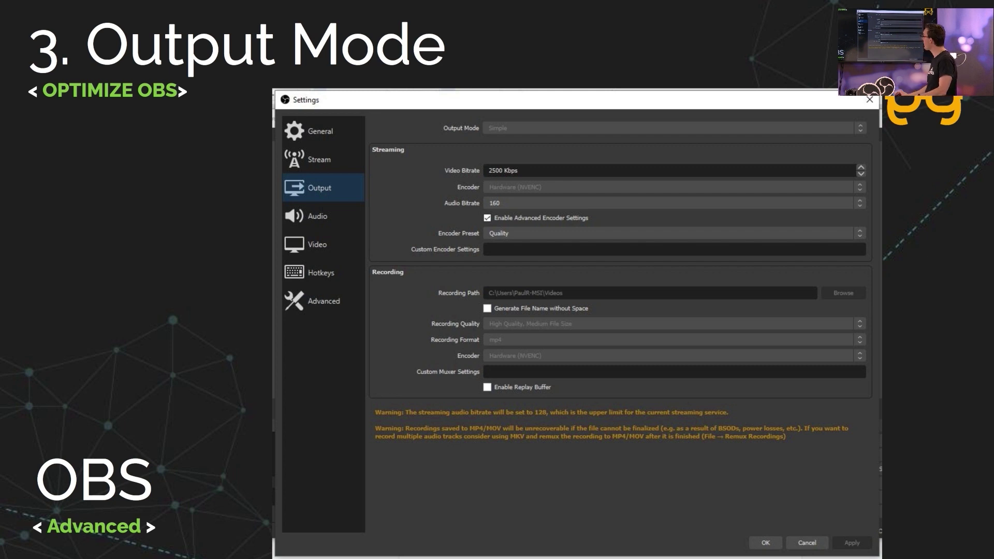
Step: Return to OBS, open the output settings and set the output mode to Advanced
key("super")
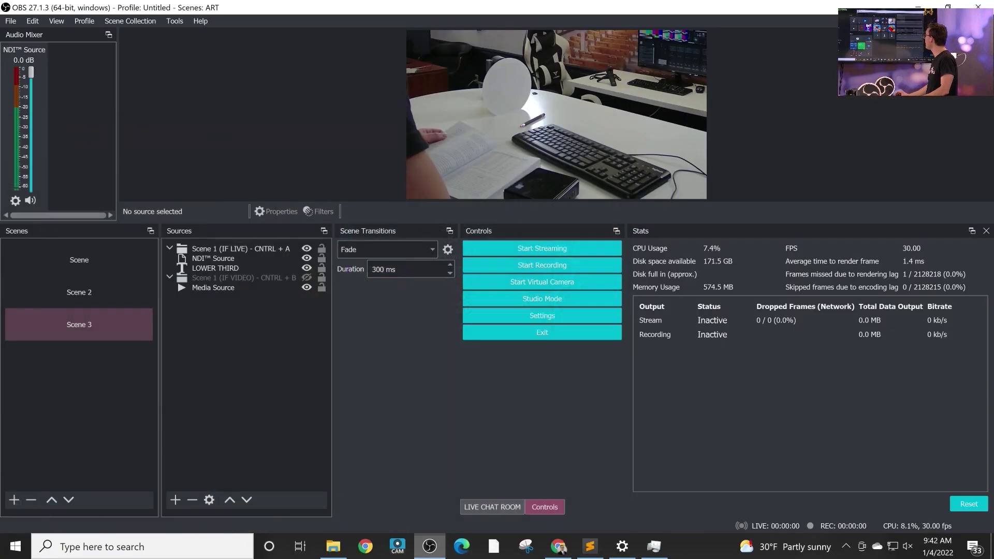
left_click(10, 21)
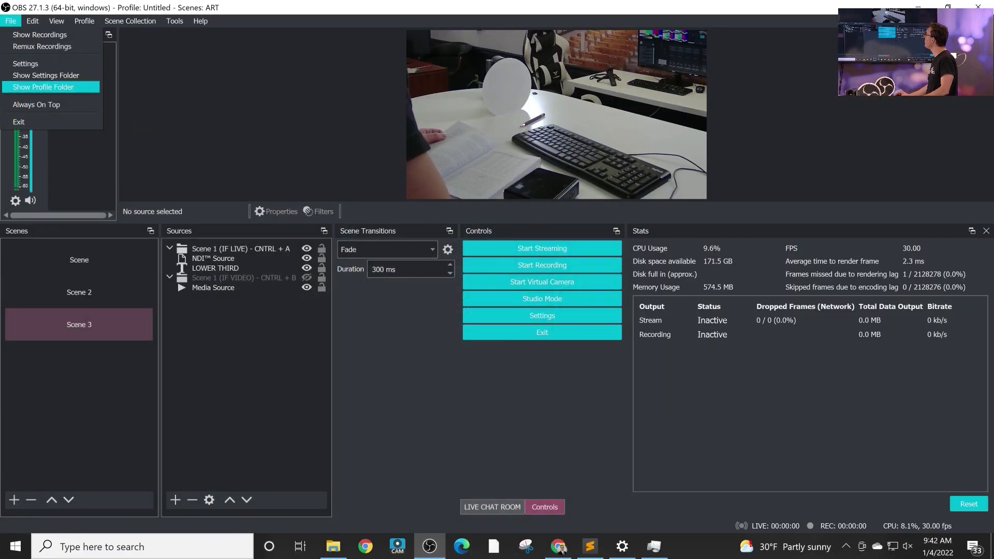
left_click(26, 63)
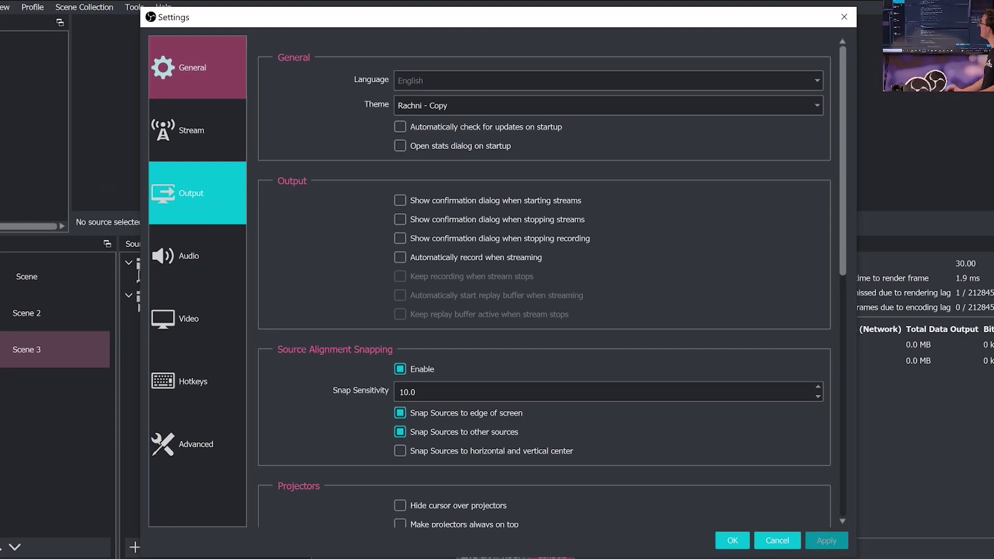
left_click(226, 186)
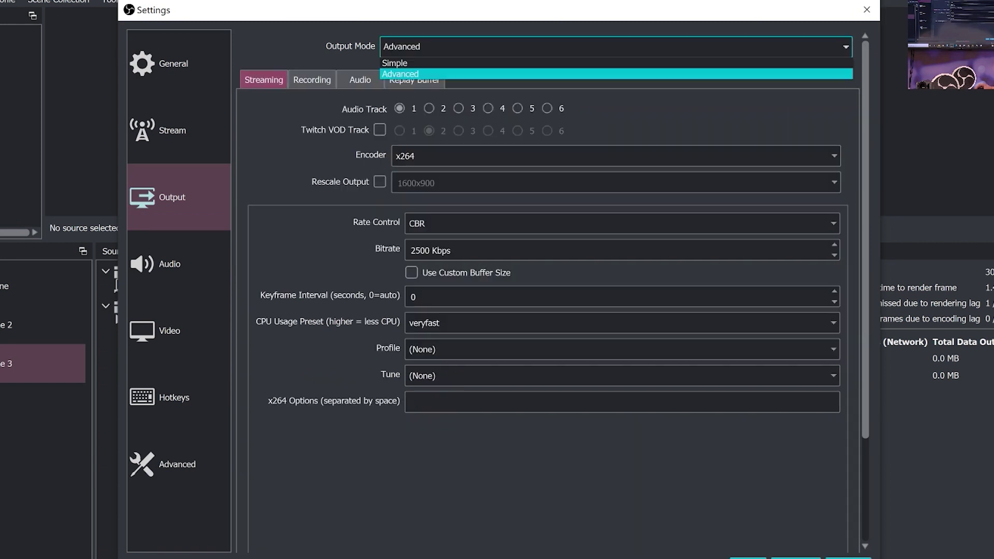
left_click(414, 74)
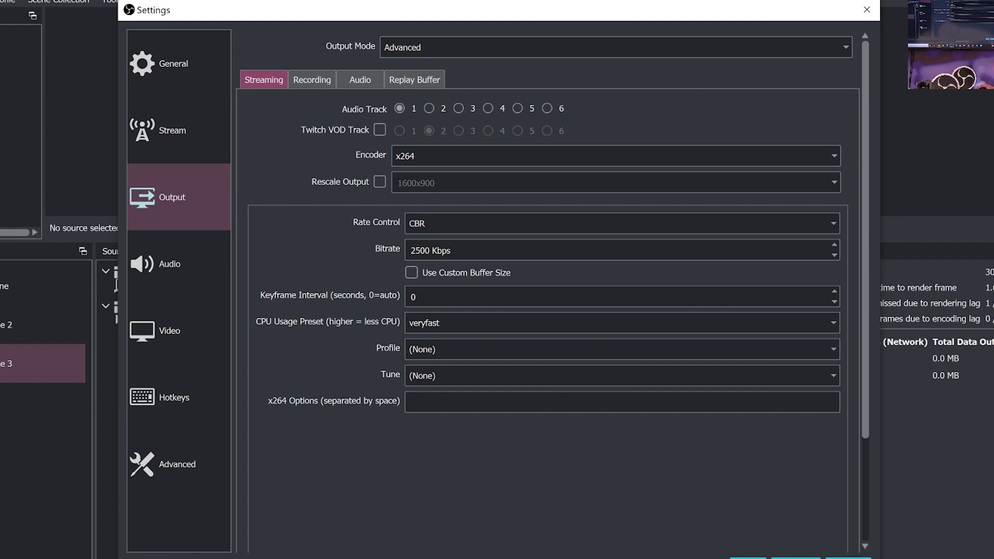
Step: Switch the streaming encoder to QuickSync H.264 to see its options, and set it back to x264
left_click(616, 156)
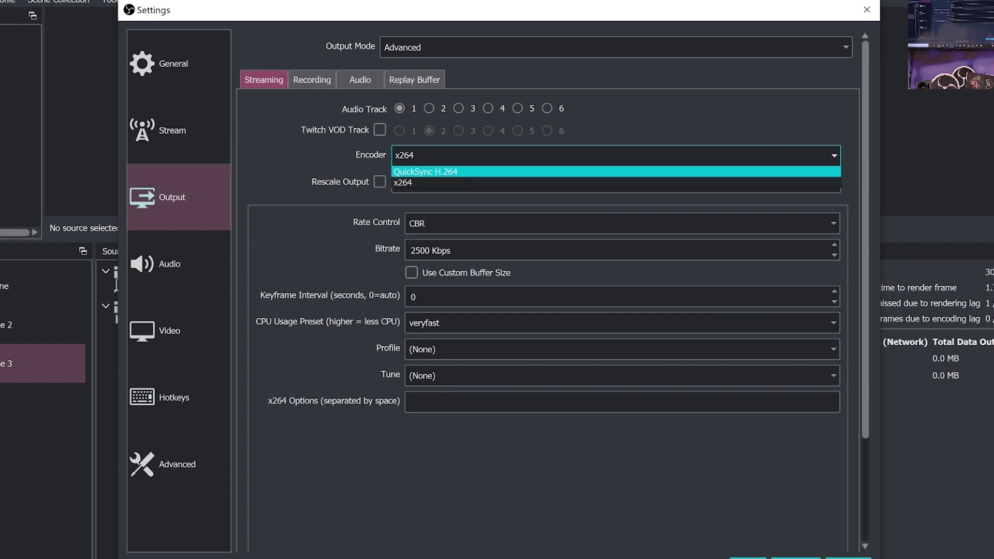
left_click(426, 172)
left_click(518, 156)
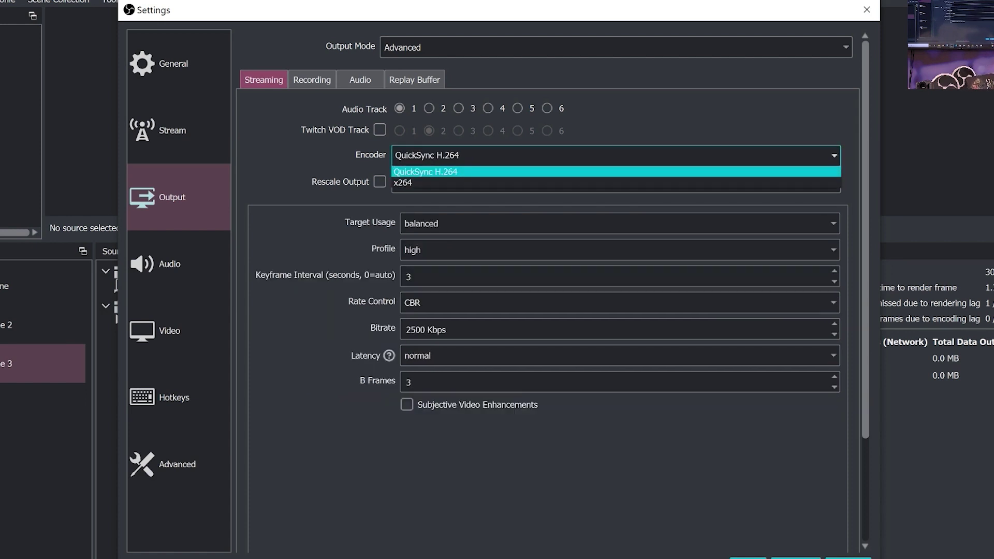
left_click(518, 182)
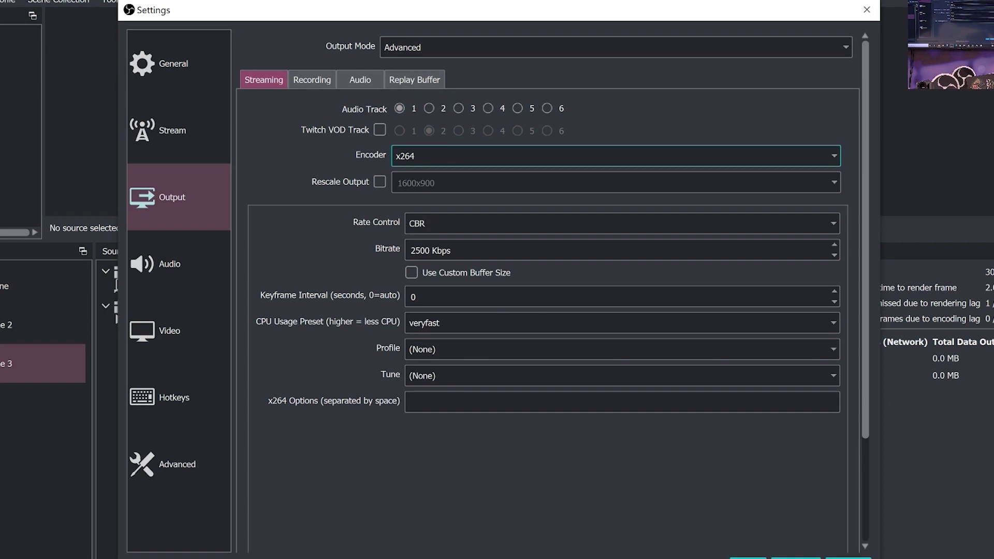
Step: Look through the streaming rate control choices CBR, ABR, VBR and CRF, keep CBR, and check the bitrate field
key("Tab")
key("Tab")
key("alt+Down")
key("Down")
key("Down")
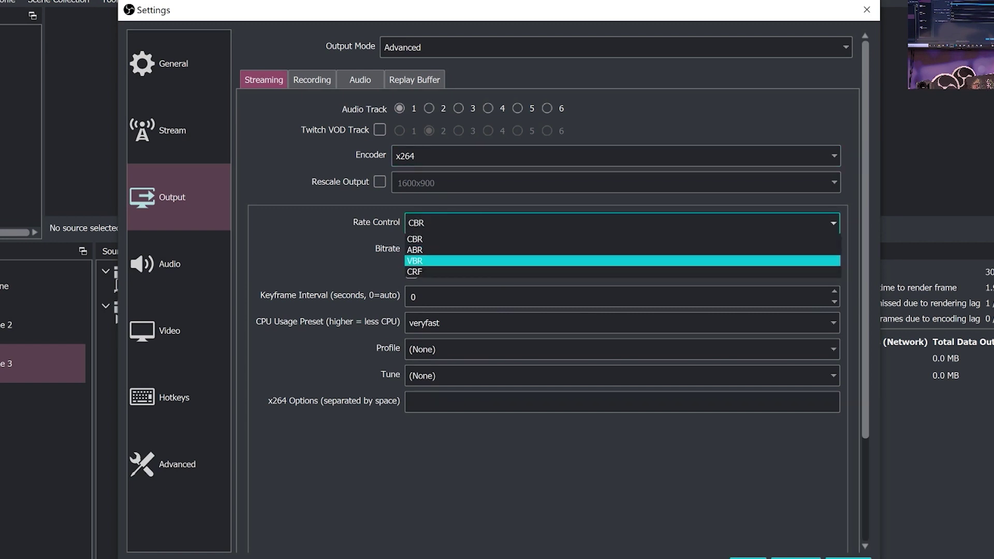
key("Down")
key("Up")
key("Up")
key("Up")
key("Down")
key("Down")
key("Down")
key("Up")
key("Up")
key("Up")
key("Return")
key("Tab")
triple_click(462, 251)
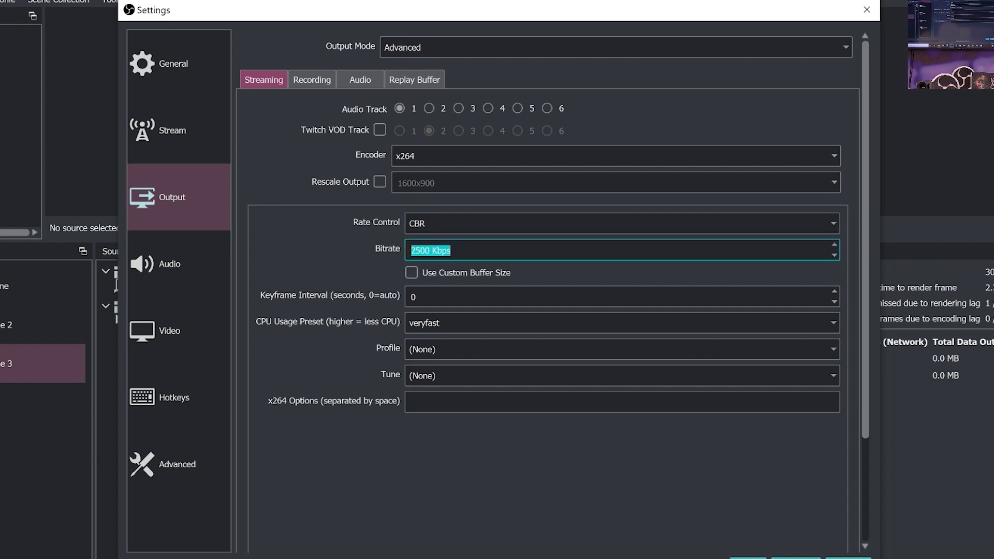
left_click(462, 251)
Step: Look at the recording output settings, return to the streaming ones and keep CBR as the rate control
left_click(312, 80)
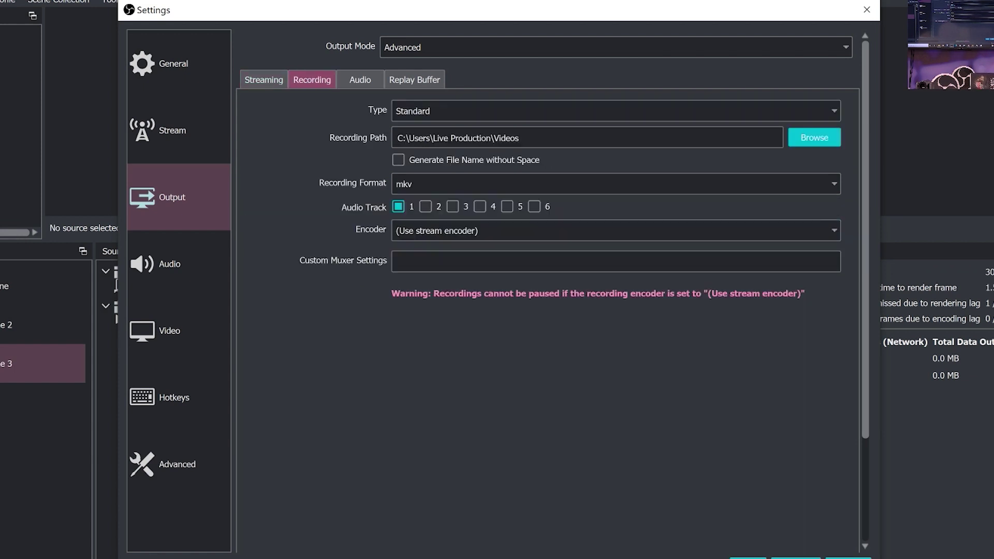
left_click(264, 80)
key("alt+Down")
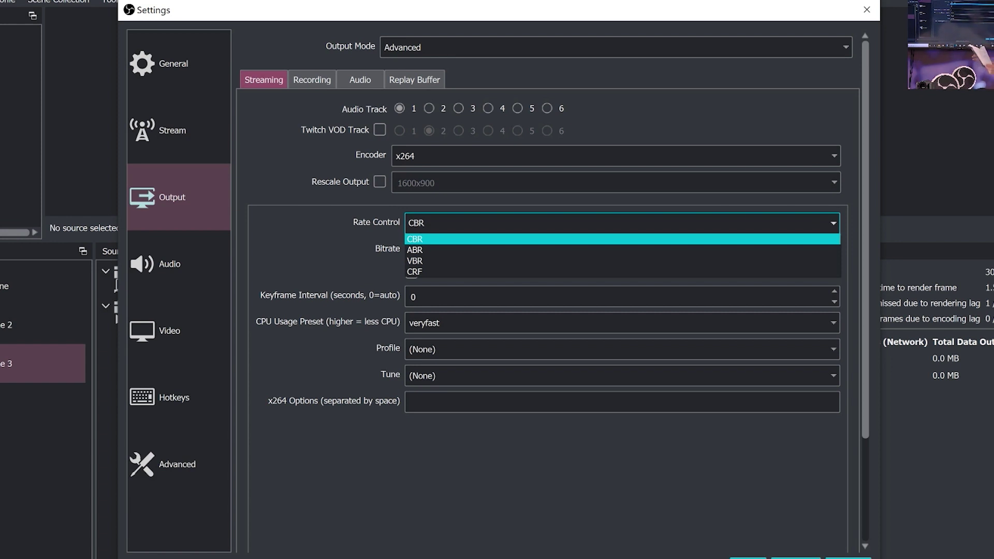
key("Down")
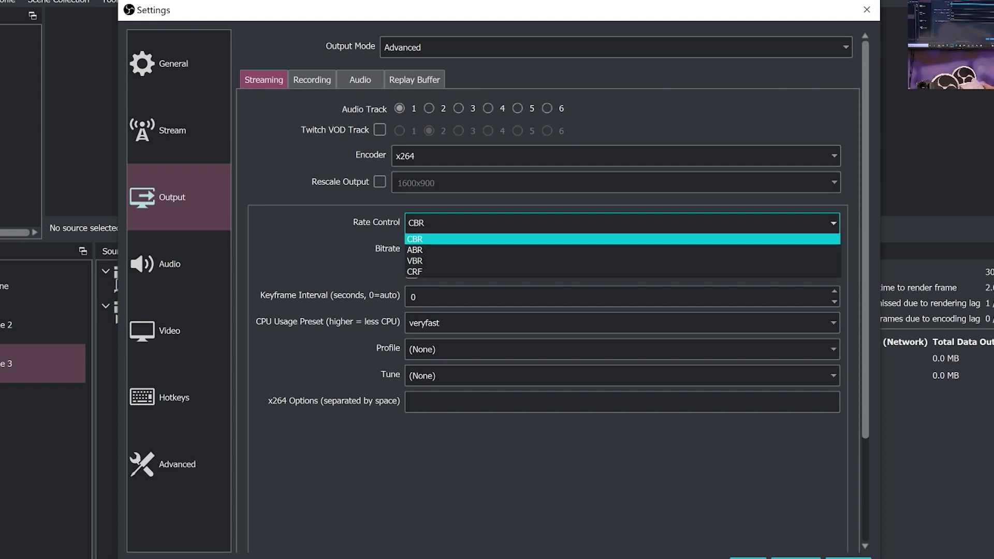
left_click(415, 239)
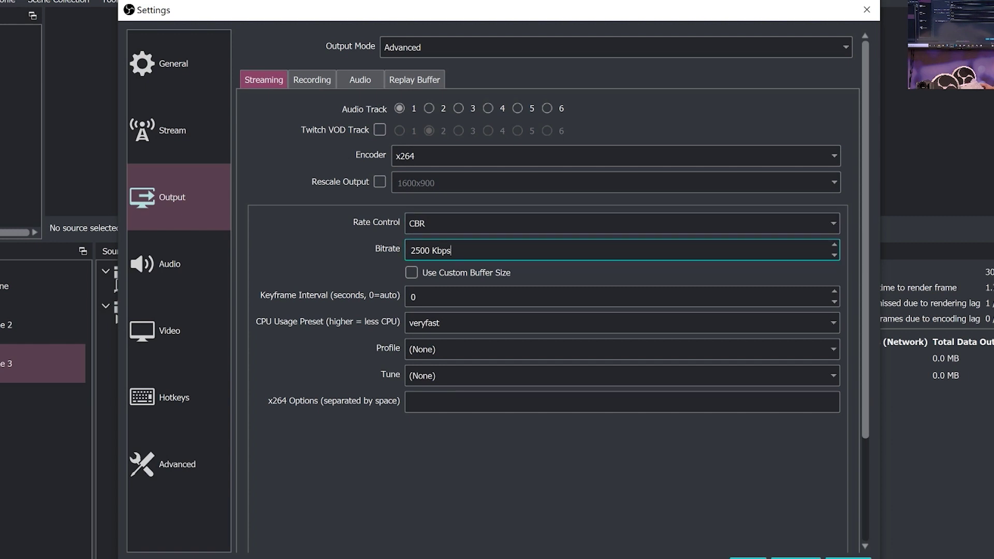
Step: Set the CPU usage preset of the streaming encoder to fast
key("Tab")
key("Tab")
left_click(621, 323)
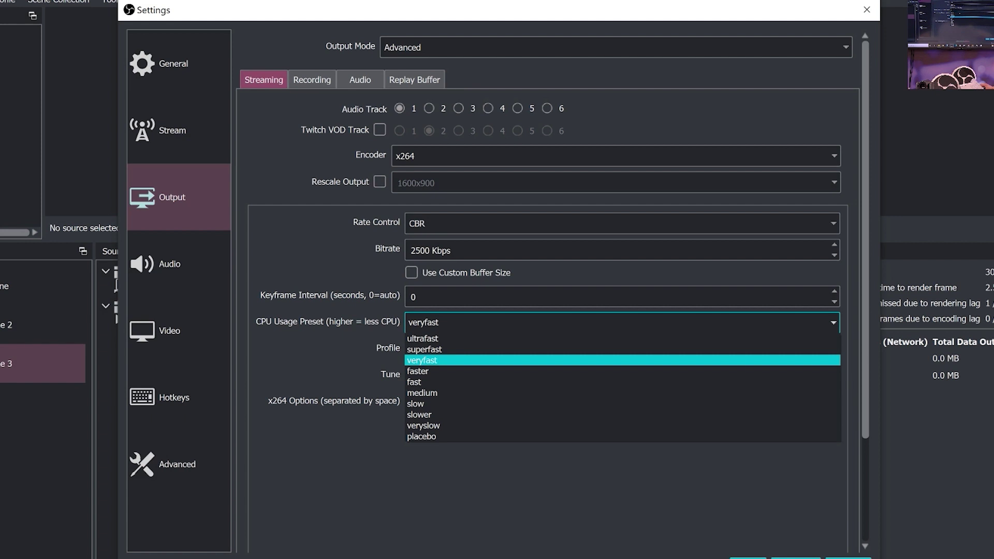
left_click(414, 383)
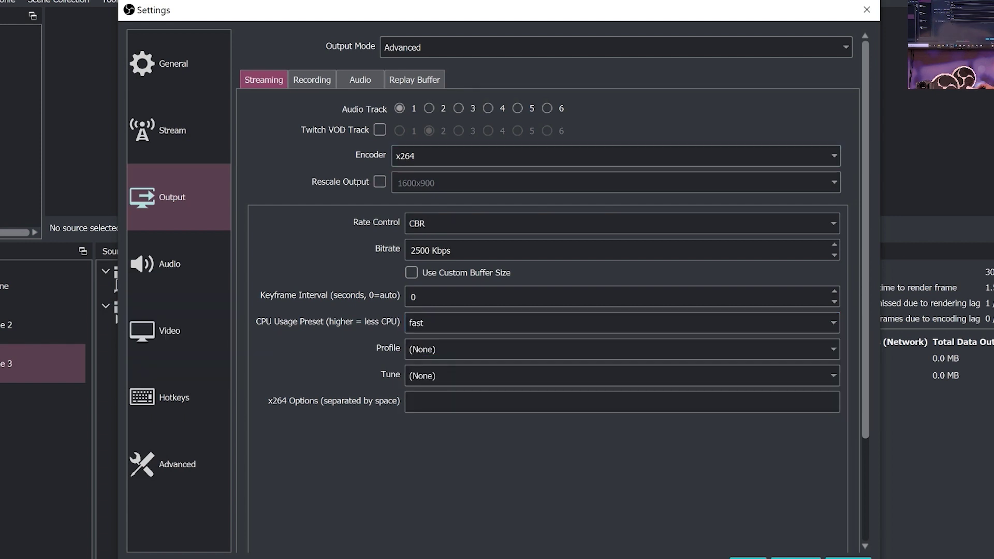
Step: In the recording output settings, set the recording format to mp4 and keep the type Standard
left_click(312, 80)
left_click(476, 183)
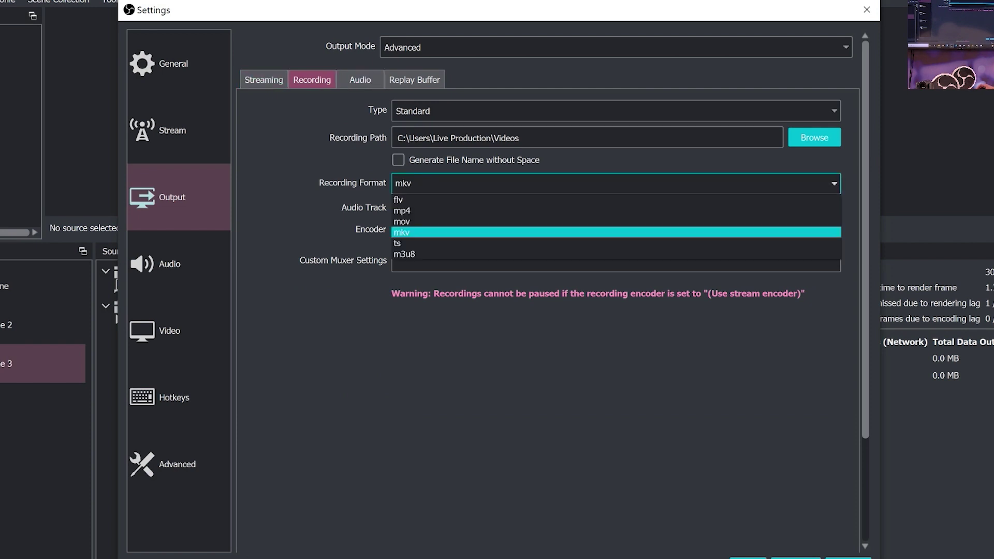
left_click(476, 184)
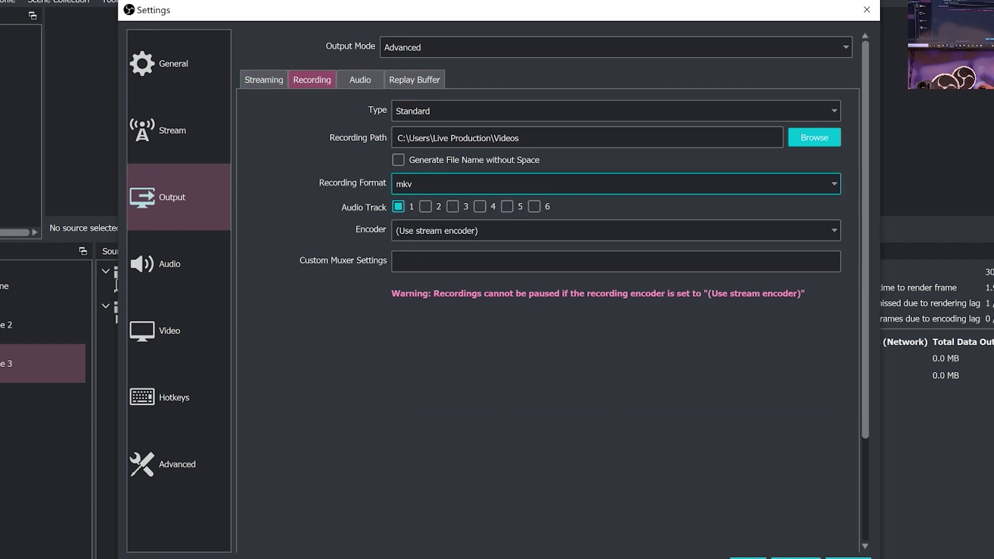
left_click(477, 183)
left_click(432, 211)
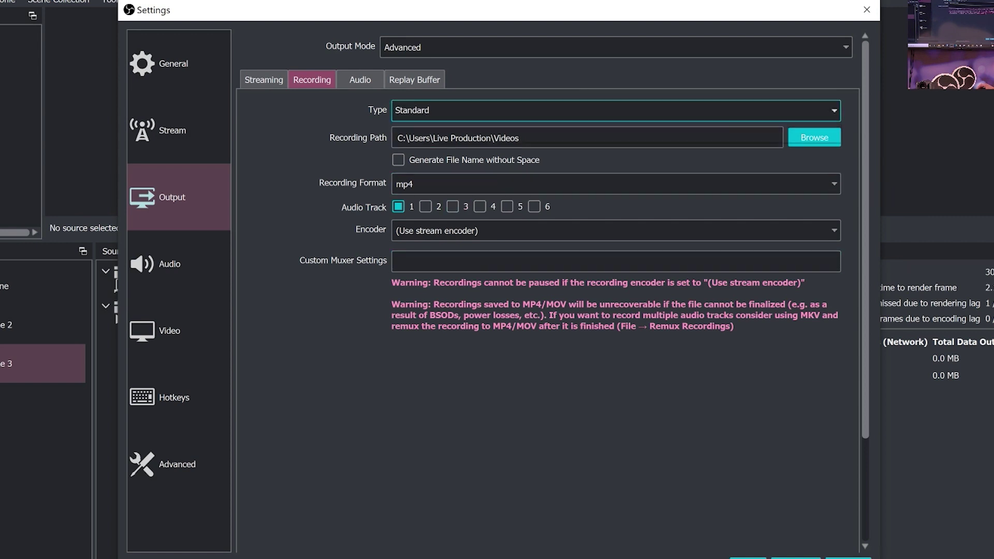
left_click(431, 111)
left_click(431, 126)
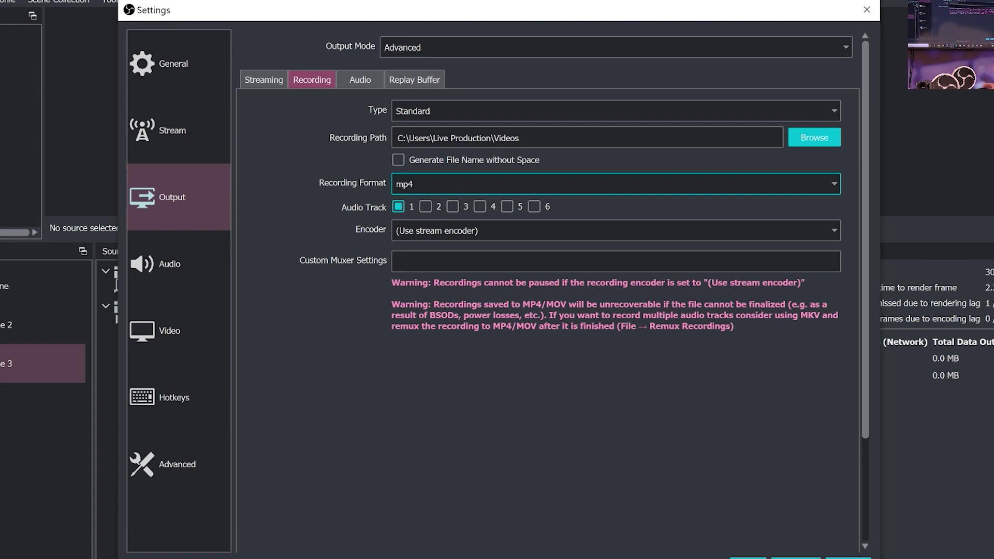
Step: Try the flv, mkv and ts recording formats, and set the format back to mp4
left_click(501, 207)
key("alt+Down")
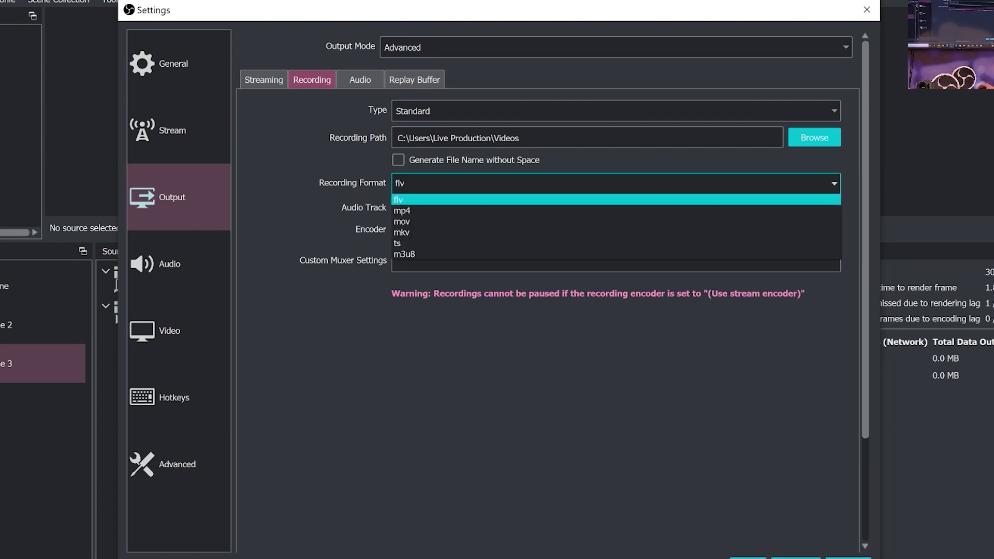
key("Down")
key("Down")
key("Down")
key("Escape")
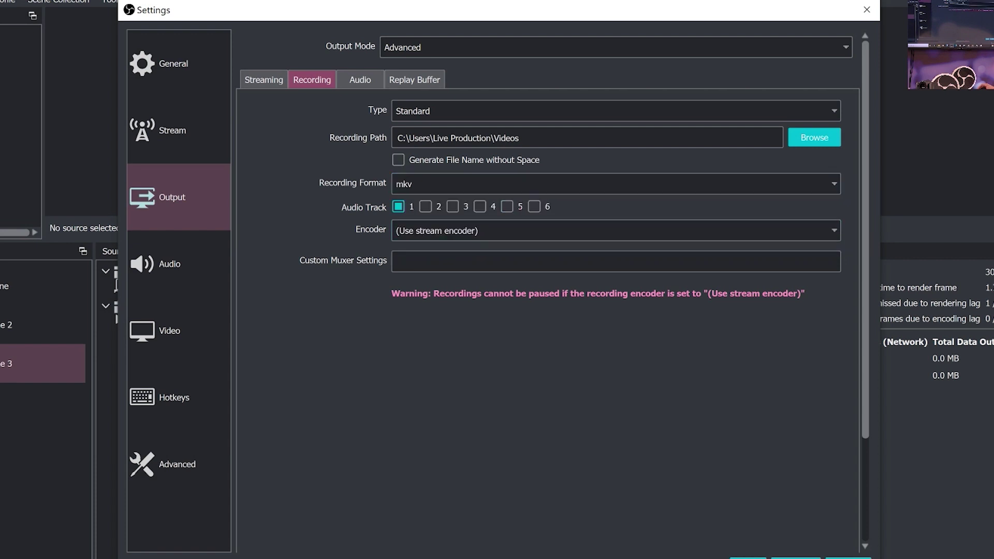
key("alt+Down")
key("Escape")
key("alt+Down")
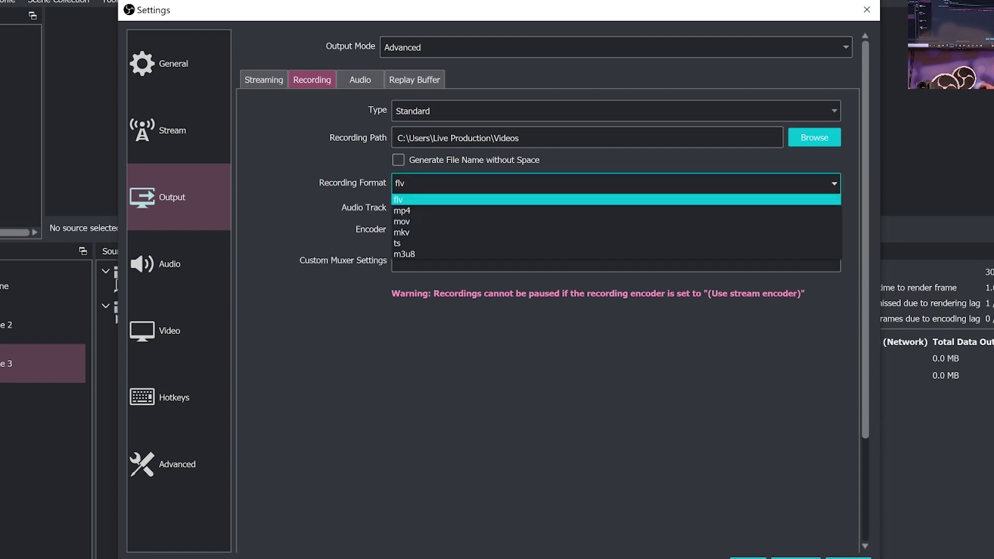
key("Down")
key("Down")
key("Down")
key("Down")
key("Return")
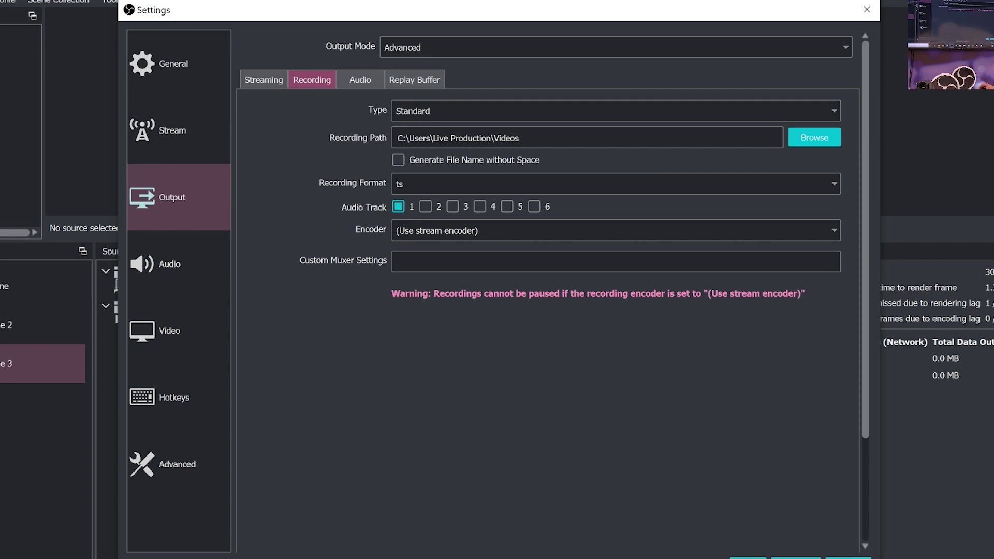
key("alt+Down")
key("Up")
key("Up")
key("Up")
key("Up")
key("Return")
key("alt+Down")
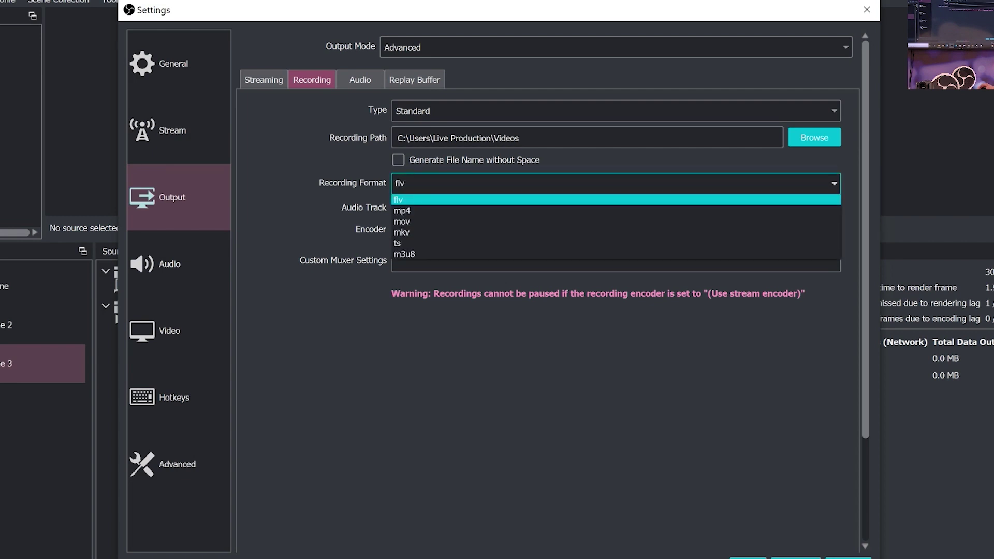
left_click(425, 210)
Step: Switch the recording encoder to QuickSync H.264 to see its options, and set it back to (Use stream encoder)
left_click(436, 230)
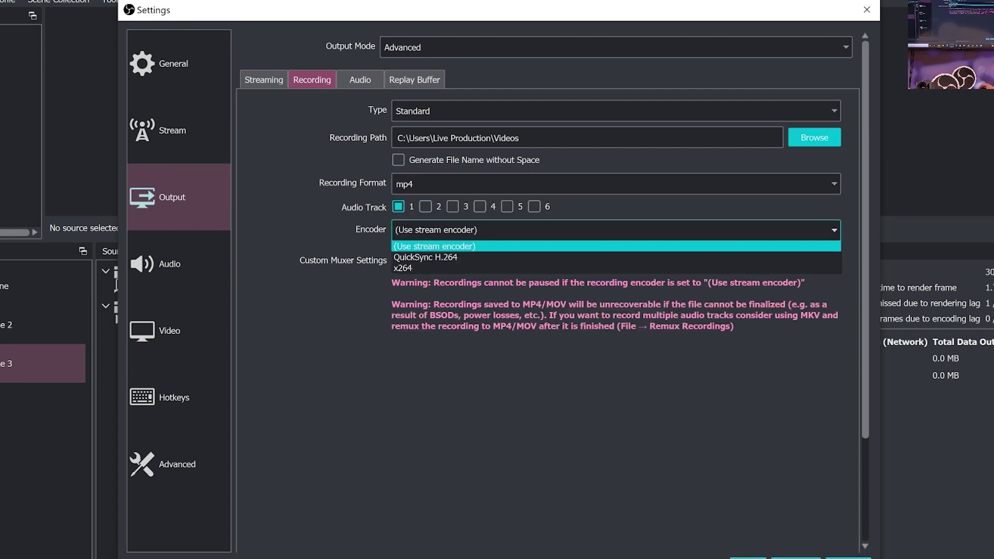
key("Down")
key("Return")
key("alt+Down")
key("Up")
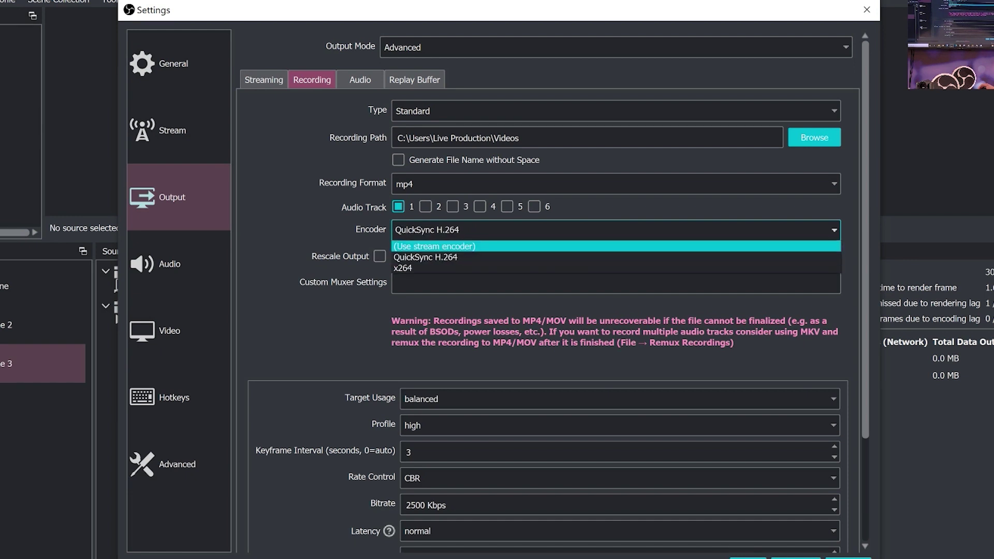
key("Return")
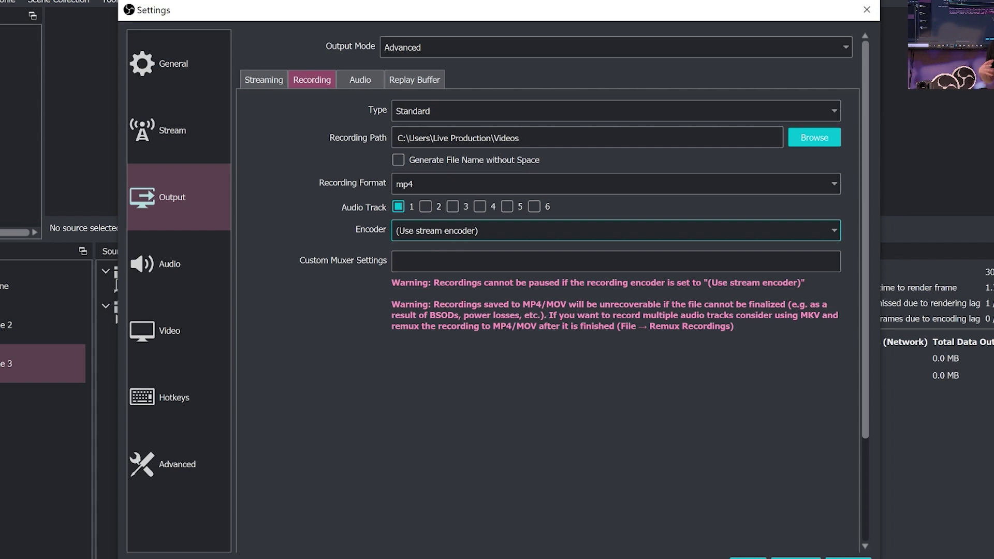
Step: Set the recording encoder to x264 and look over its rate control and bitrate options
left_click(617, 231)
left_click(616, 269)
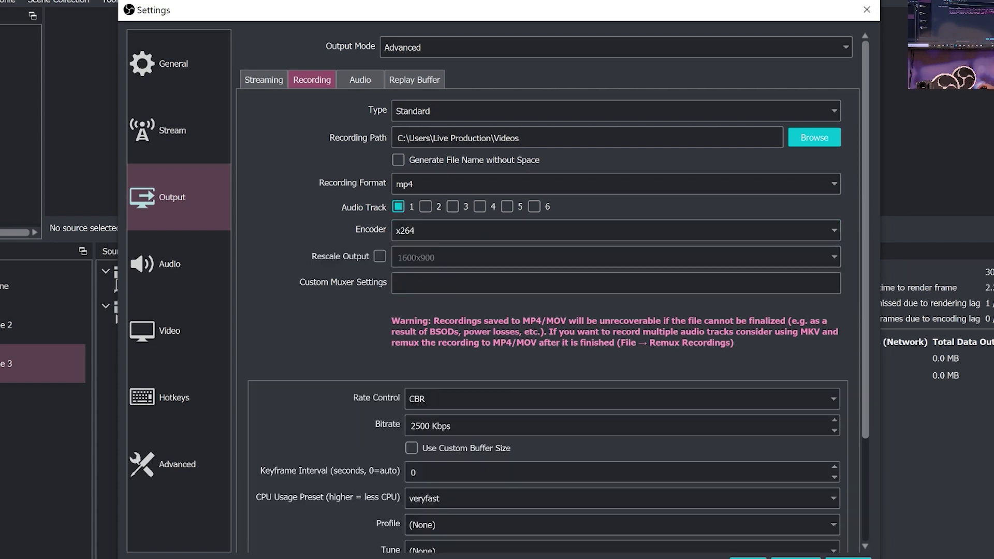
key("Tab")
key("Tab")
key("Tab")
key("Tab")
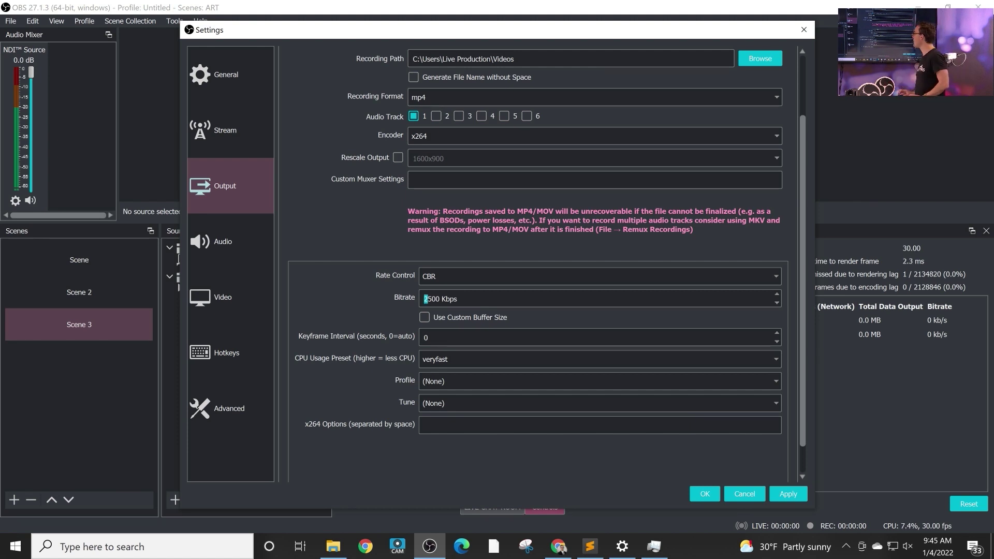
Step: In the video settings, try a base canvas resolution of 1920x1080, and set it to 1280x720
left_click(230, 297)
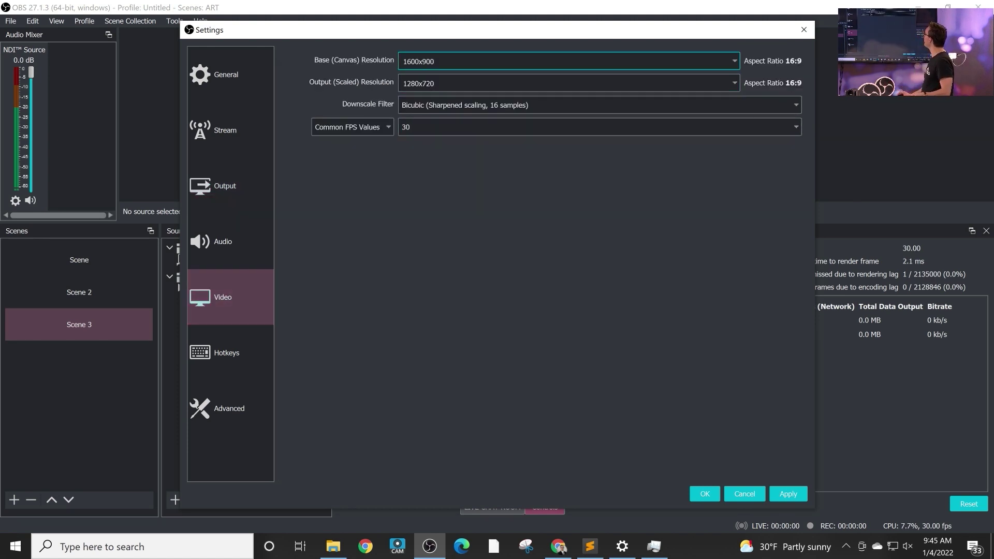
left_click(735, 61)
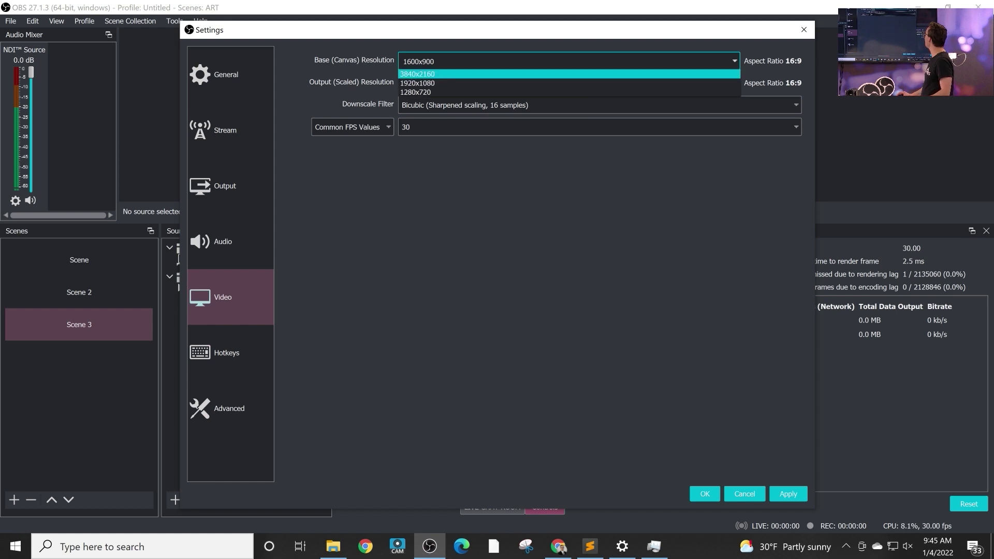
key("Return")
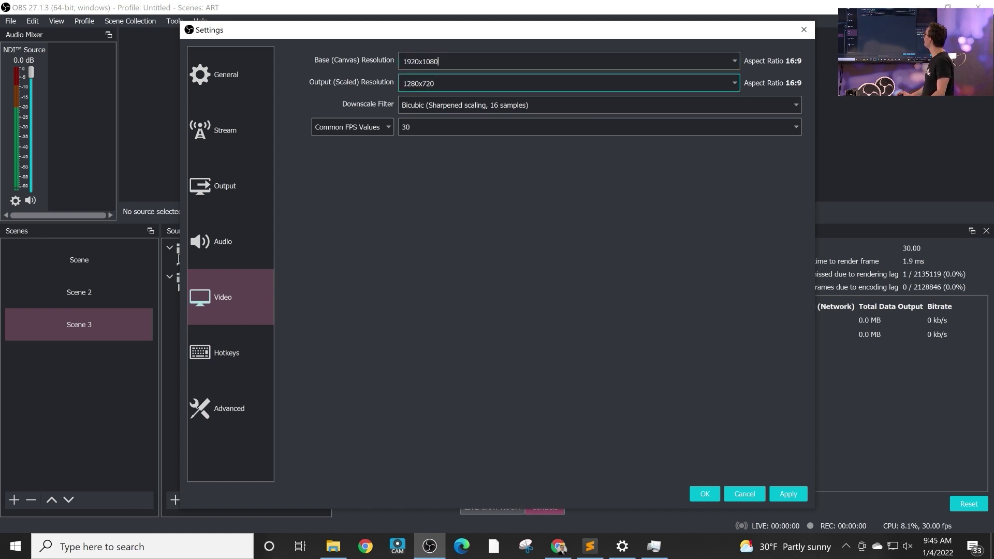
key("alt+Down")
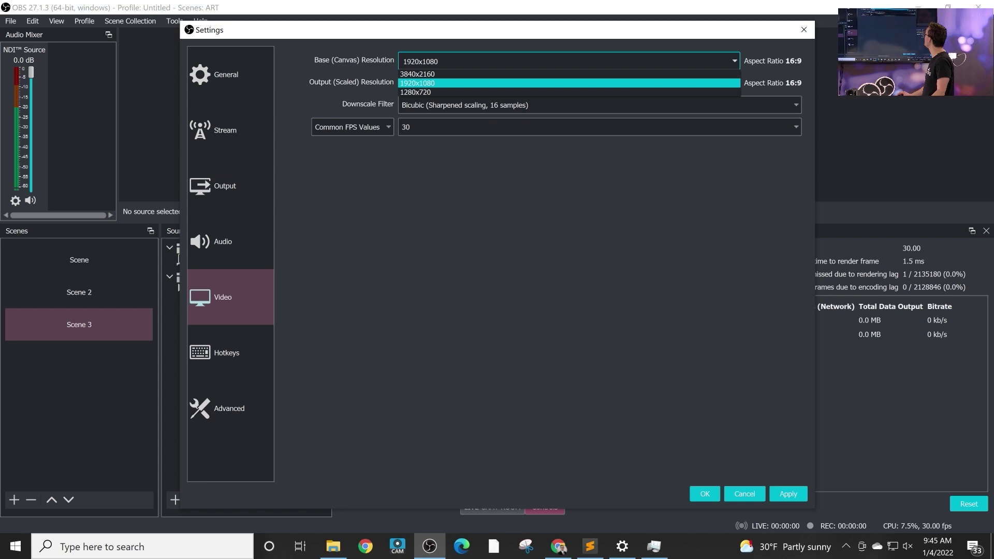
key("Down")
key("Return")
Step: Try a base canvas resolution of 3840x2160, and set it back to 1280x720
key("alt+Down")
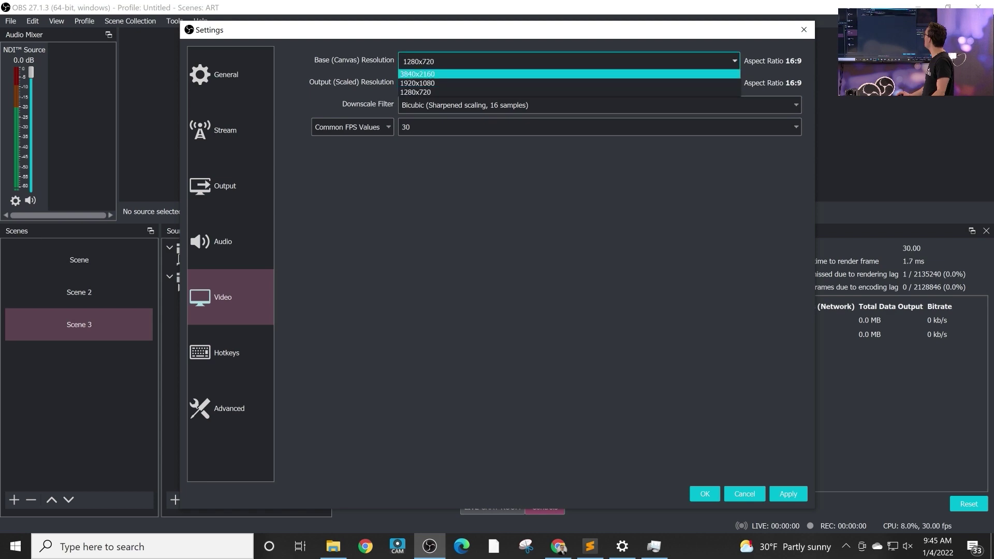
key("Down")
key("Return")
key("alt+Down")
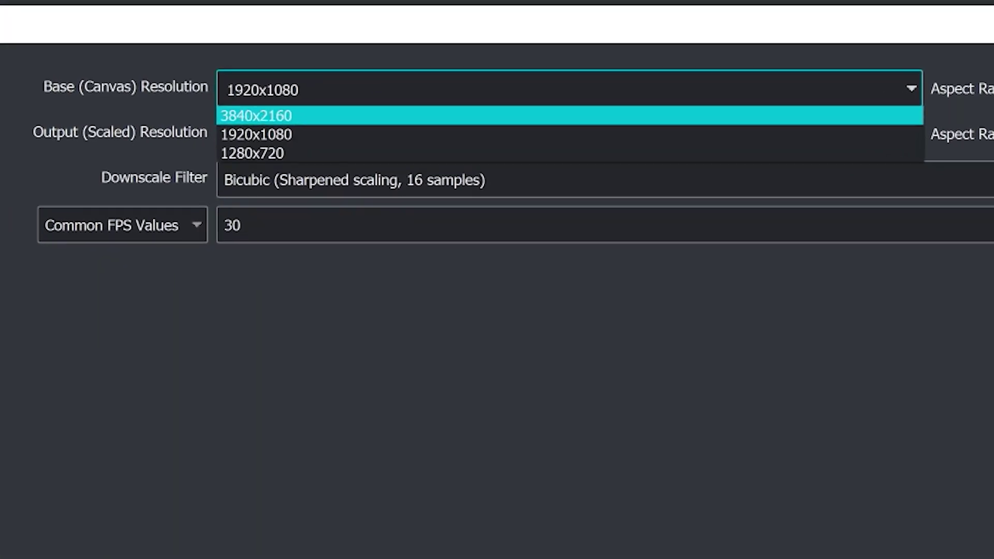
key("Return")
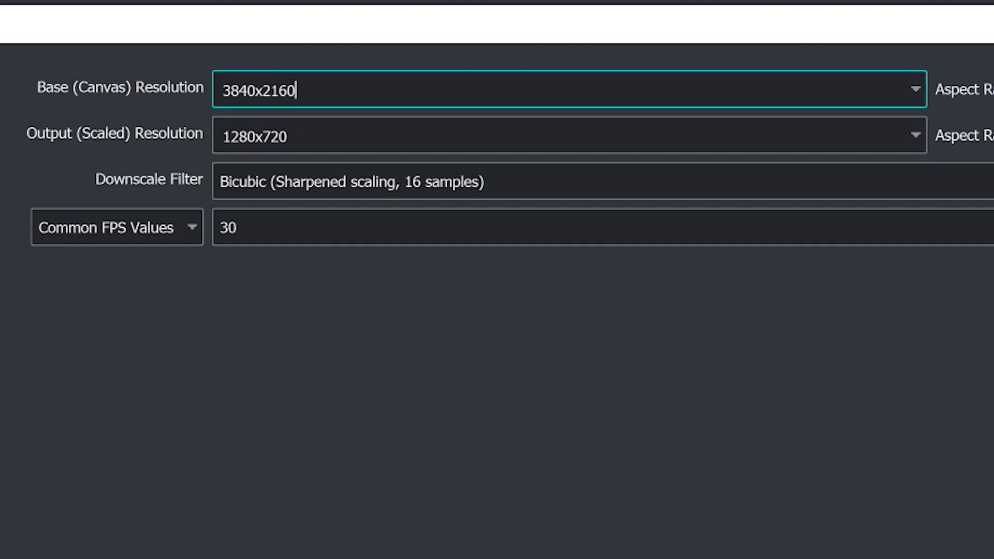
left_click(915, 89)
left_click(901, 149)
key("Return")
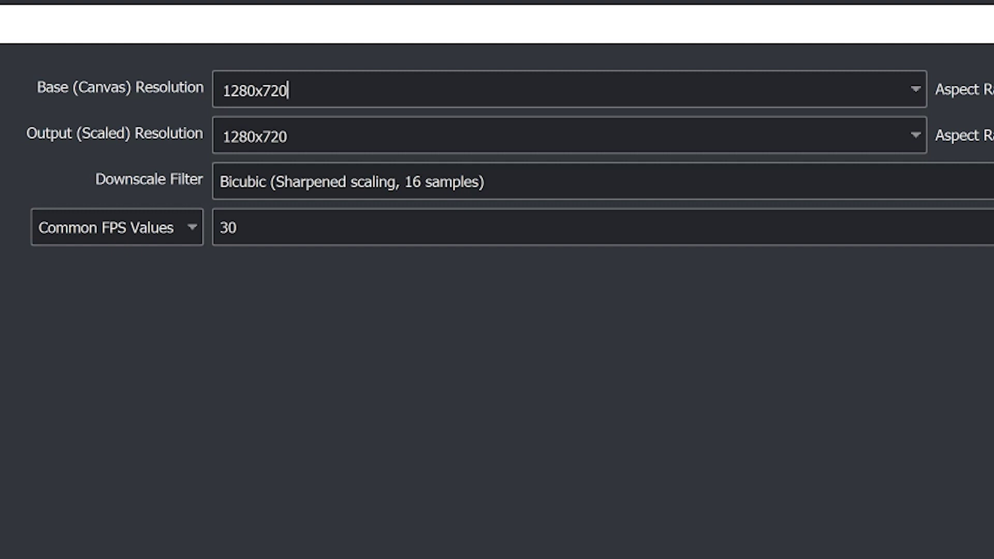
key("Tab")
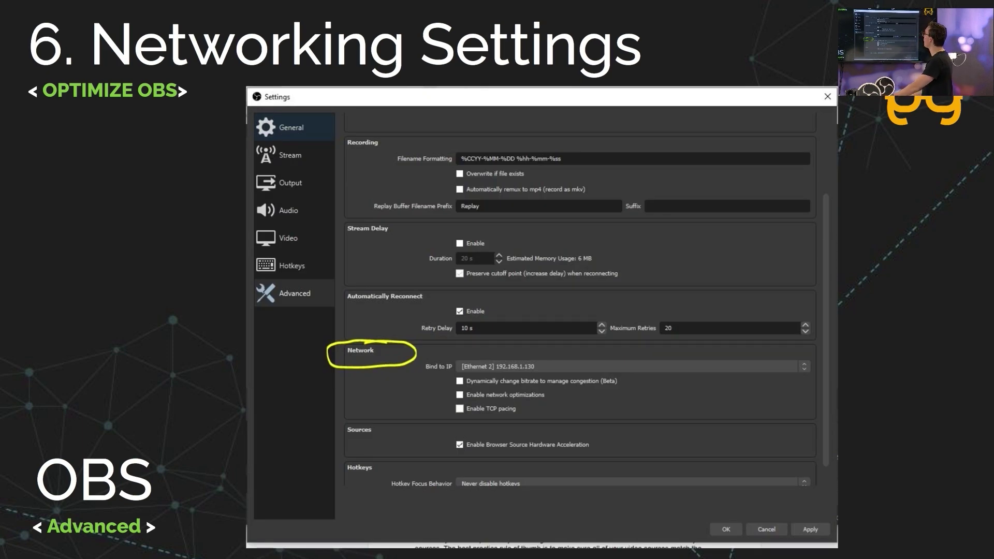
Step: Leave the slides, return to OBS and bind the network to [Ethernet] 192.168.1.253 in the advanced settings
key("Escape")
left_click(430, 547)
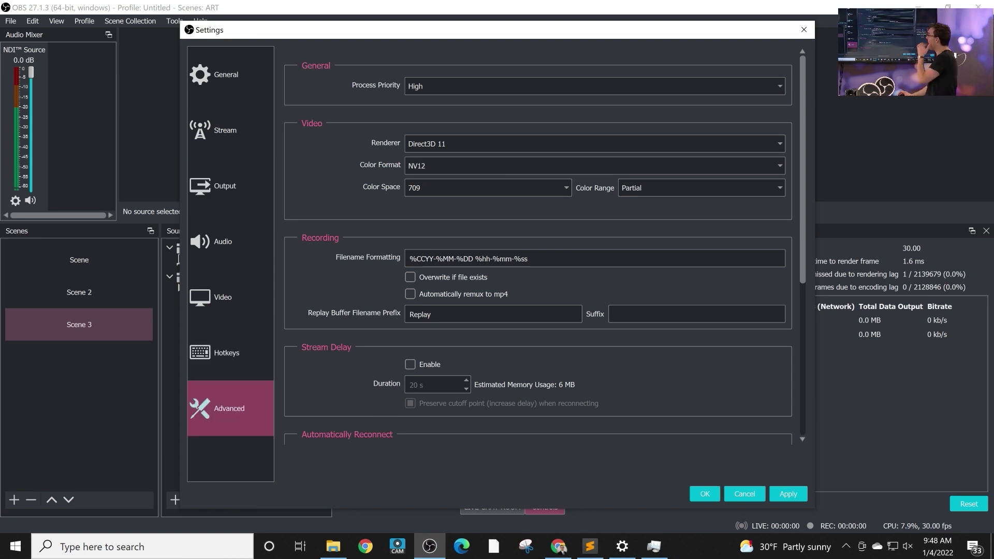
scroll(539, 259, "down", 5)
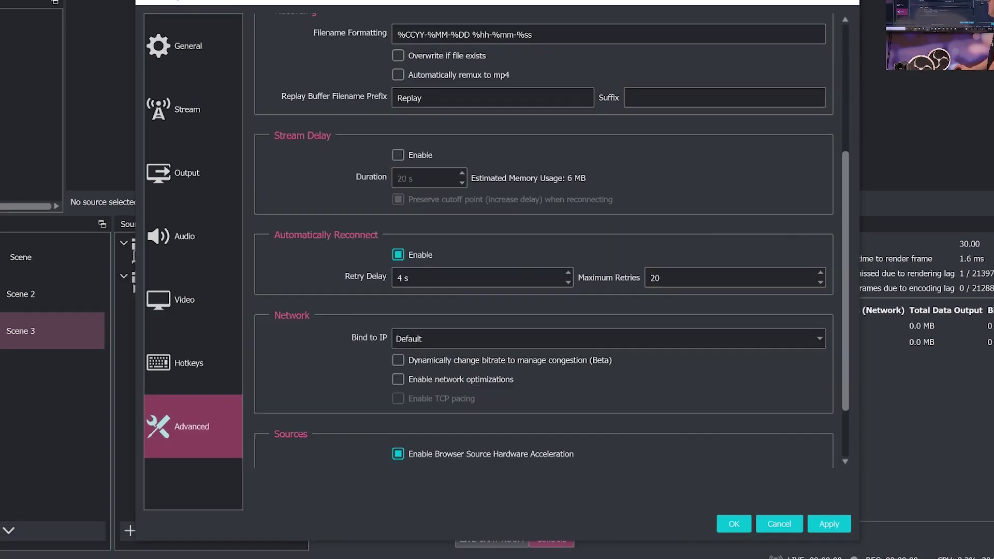
scroll(544, 290, "down", 1)
left_click(544, 294)
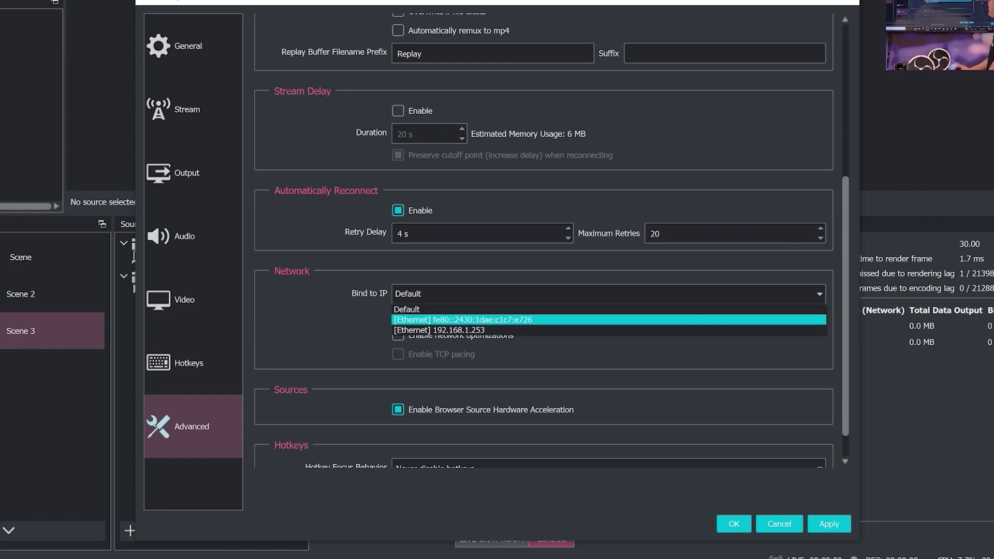
left_click(497, 331)
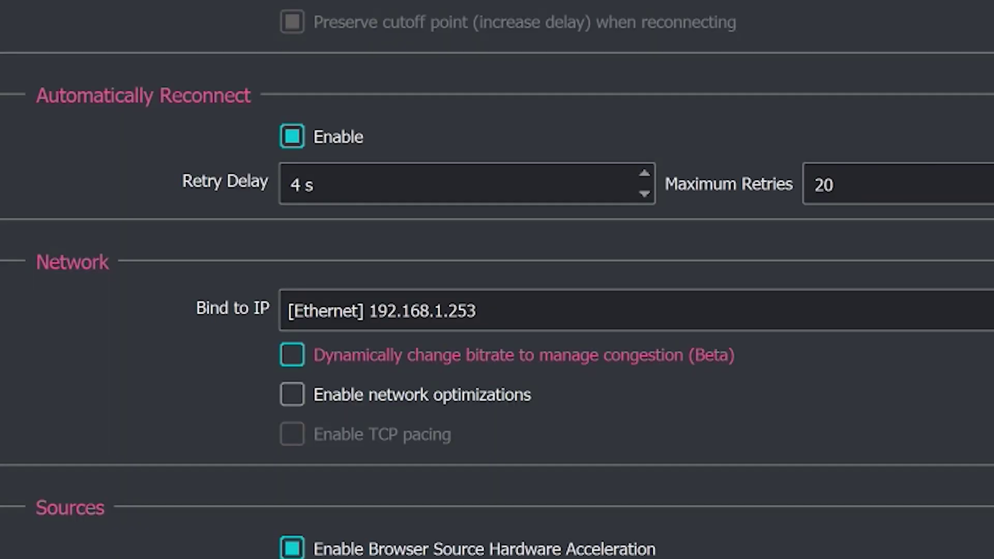
Step: Review the IP binding choices, keep [Ethernet] 192.168.1.253, and enable dynamically changing the bitrate to manage congestion
mouse_move(591, 355)
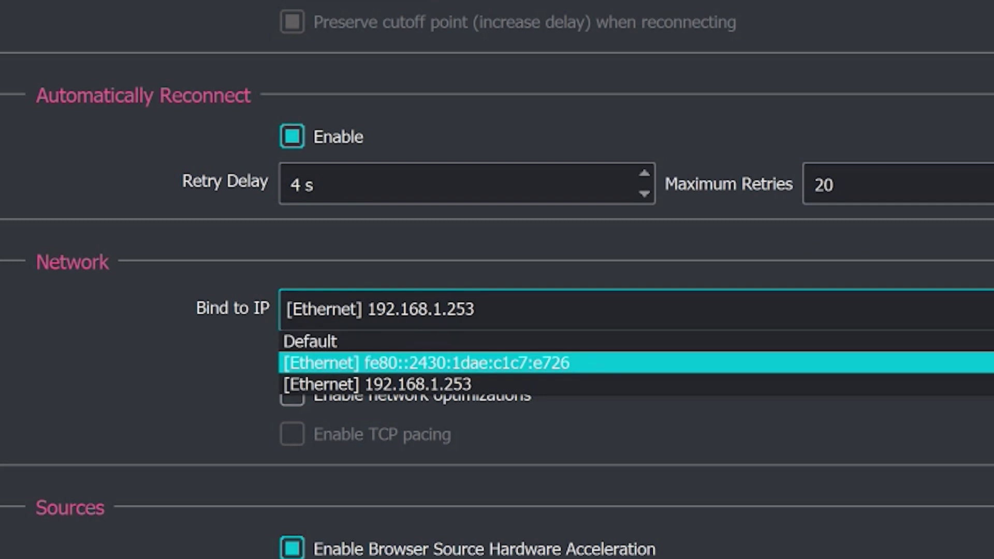
key("Down")
left_click(419, 385)
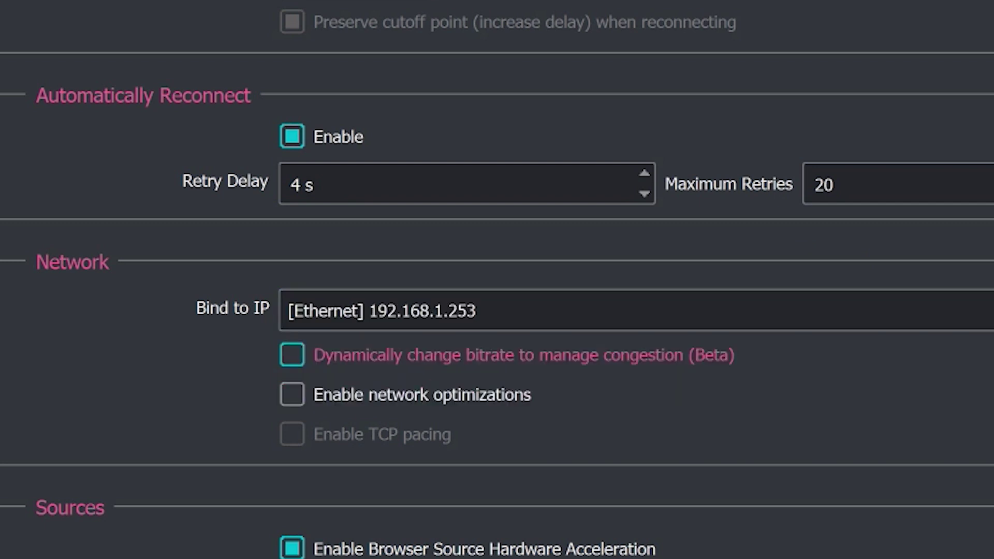
left_click(292, 355)
key("Tab")
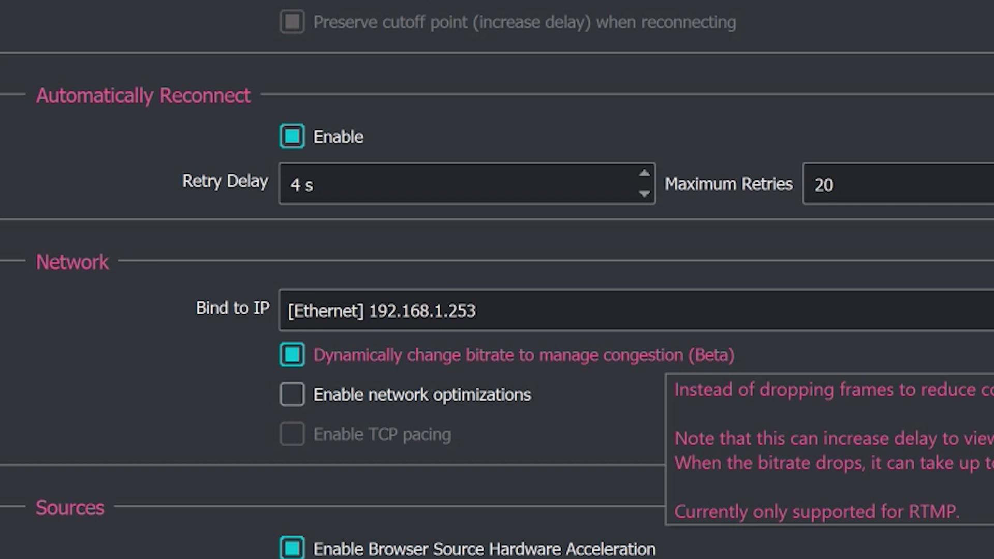
Step: Enable network optimizations in the advanced network settings, and review the reconnect and stream delay options
left_click(292, 395)
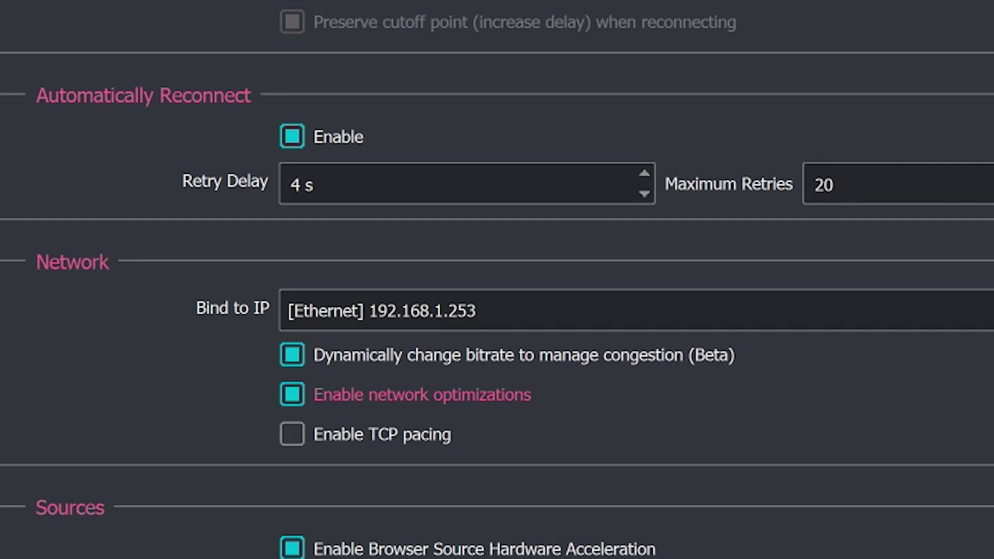
scroll(292, 395, "up", 3)
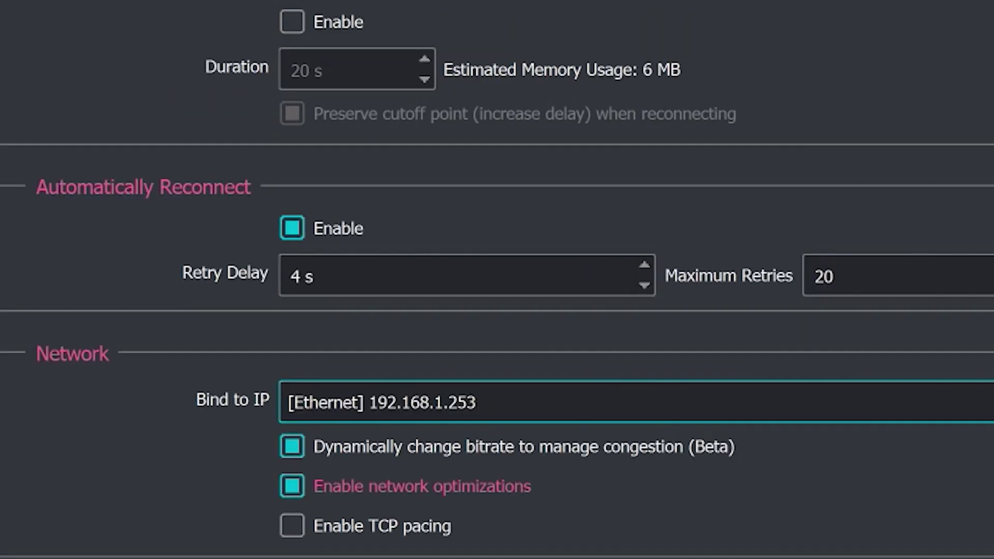
scroll(292, 395, "down", 1)
scroll(249, 395, "up", 5)
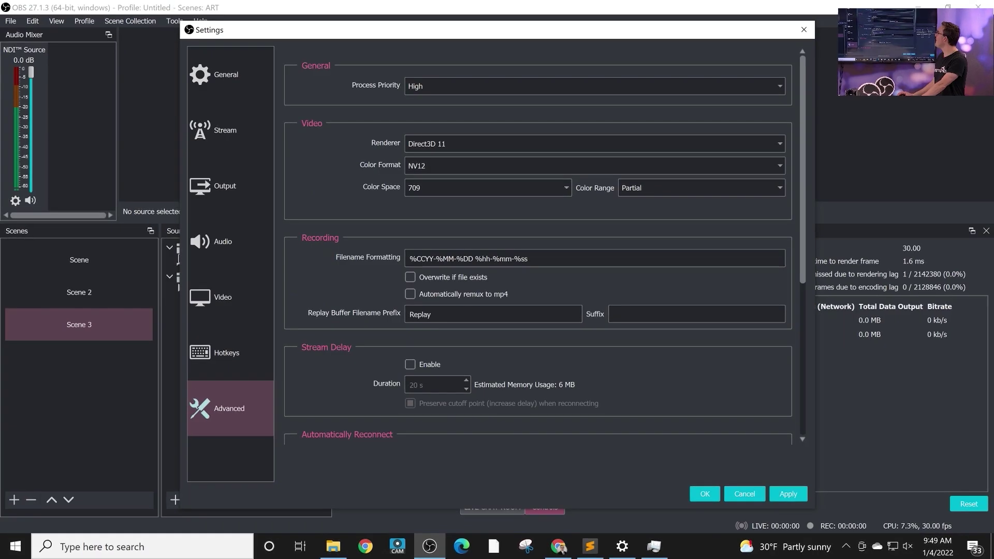
Step: Try the High and Normal process priorities in the advanced settings, and set the process priority to Above Normal
left_click(594, 86)
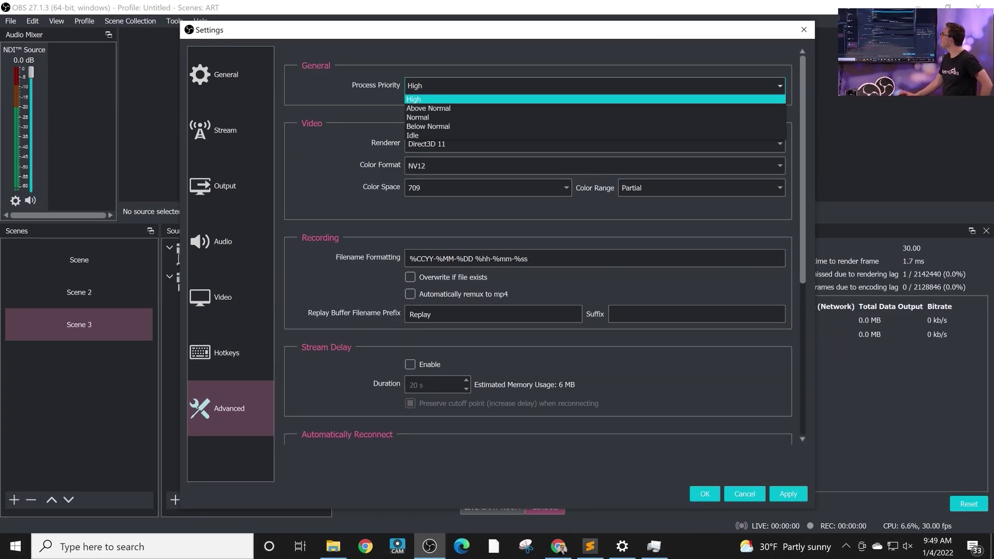
left_click(594, 99)
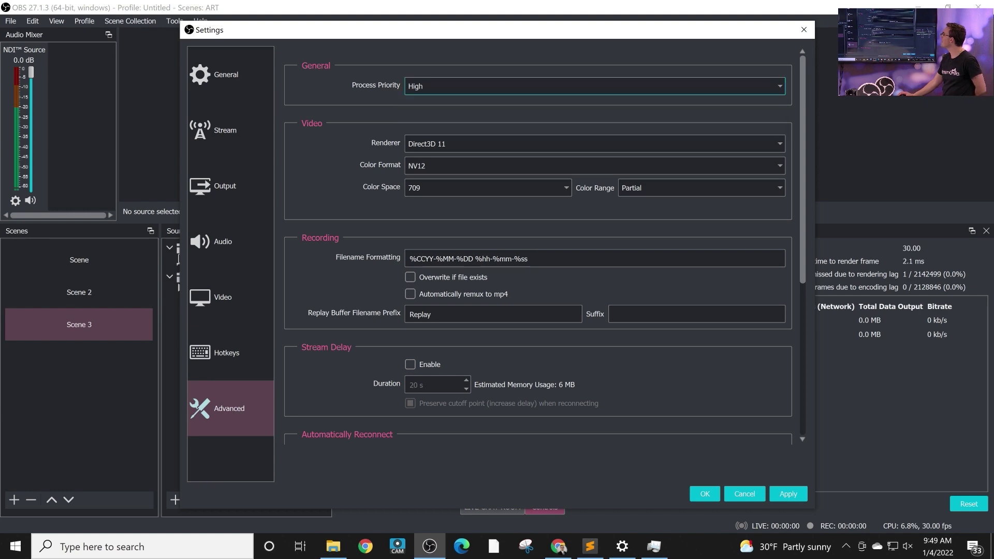
left_click(594, 86)
left_click(594, 109)
left_click(594, 86)
left_click(646, 172)
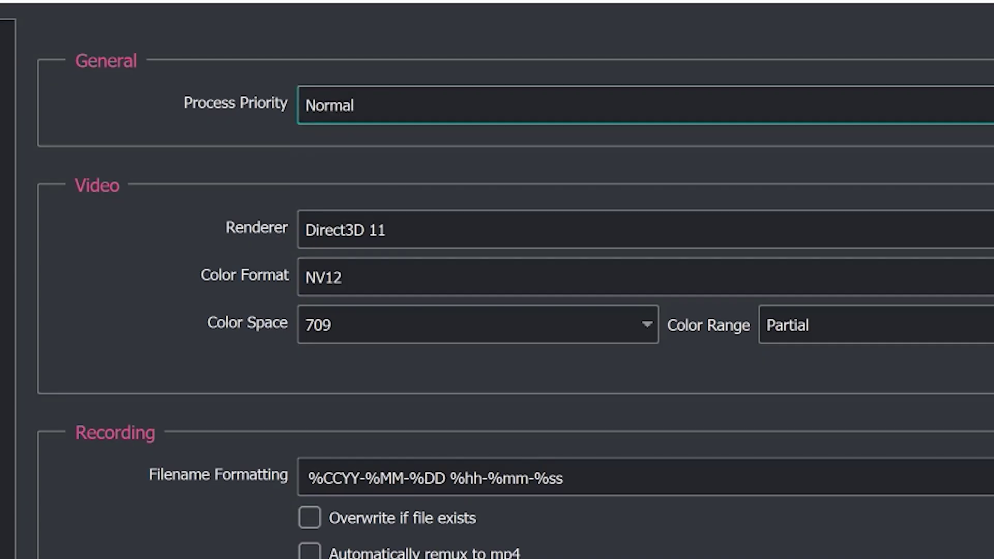
left_click(646, 105)
left_click(646, 153)
key("Up")
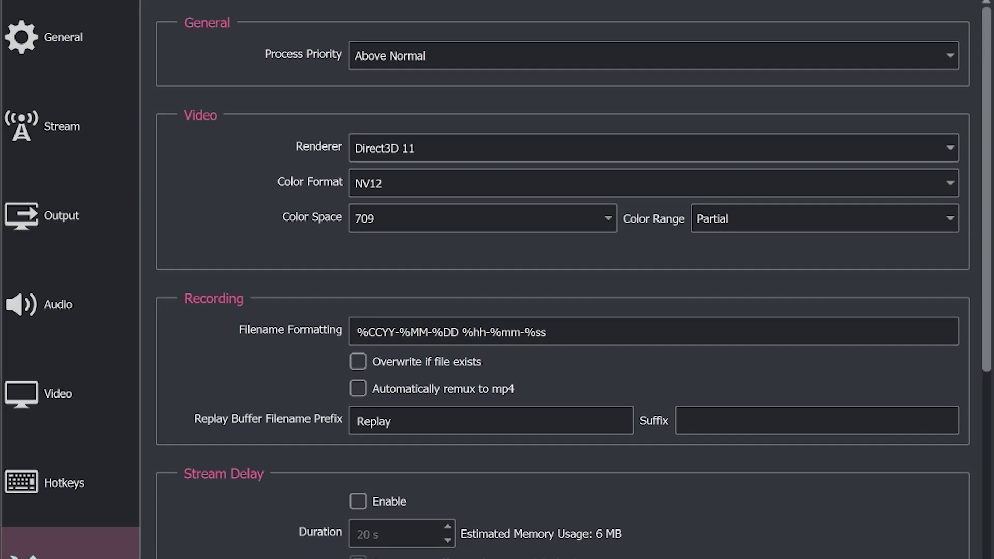
Step: Open Task Manager, examine the CPU, memory and GPU use of the running apps including OBS Studio, and close it
key("ctrl+shift+Escape")
left_click(138, 80)
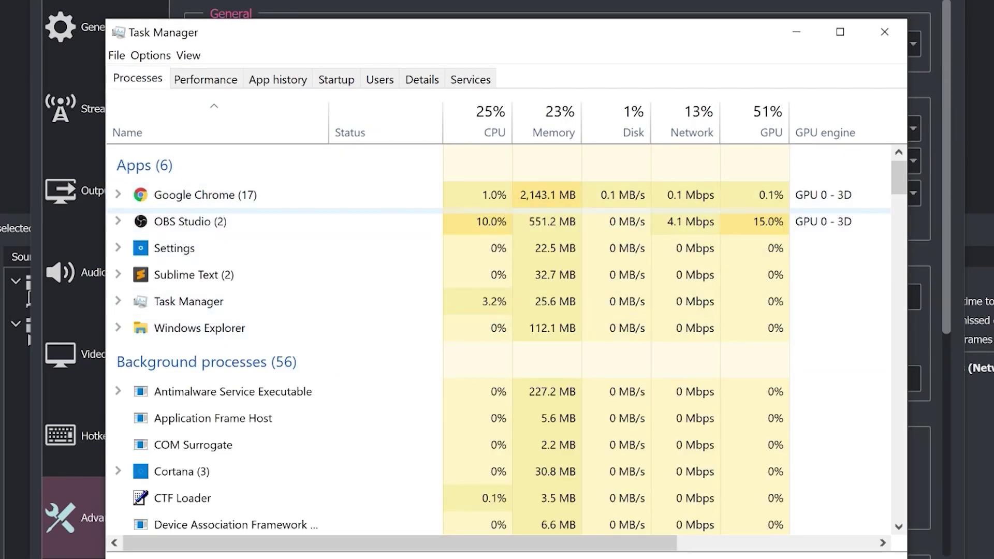
left_click(194, 275)
left_click(189, 302)
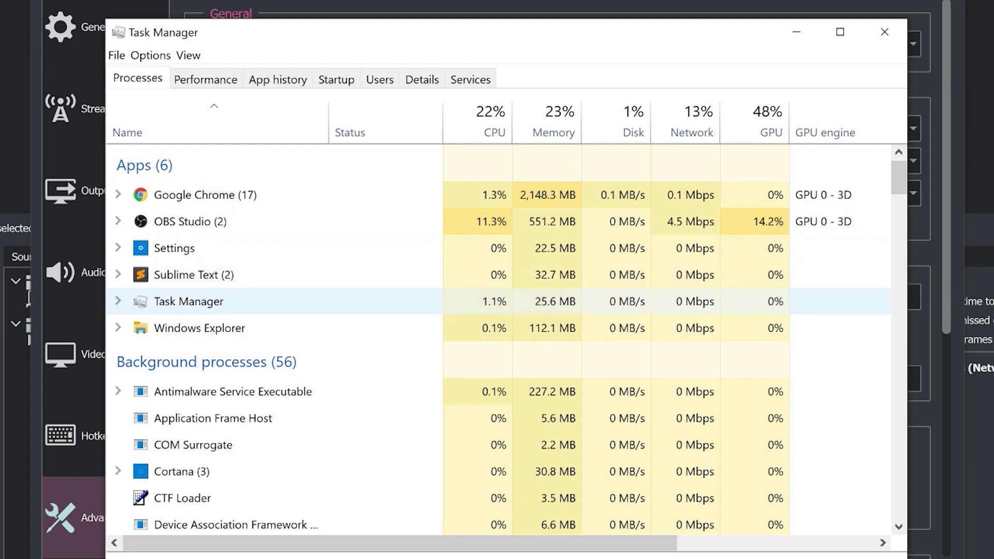
left_click(190, 221)
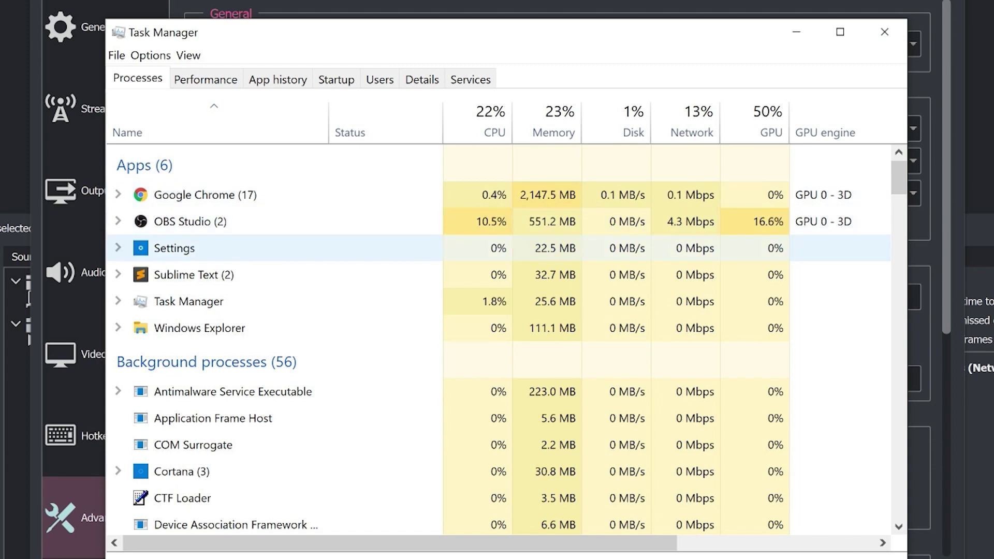
left_click(884, 32)
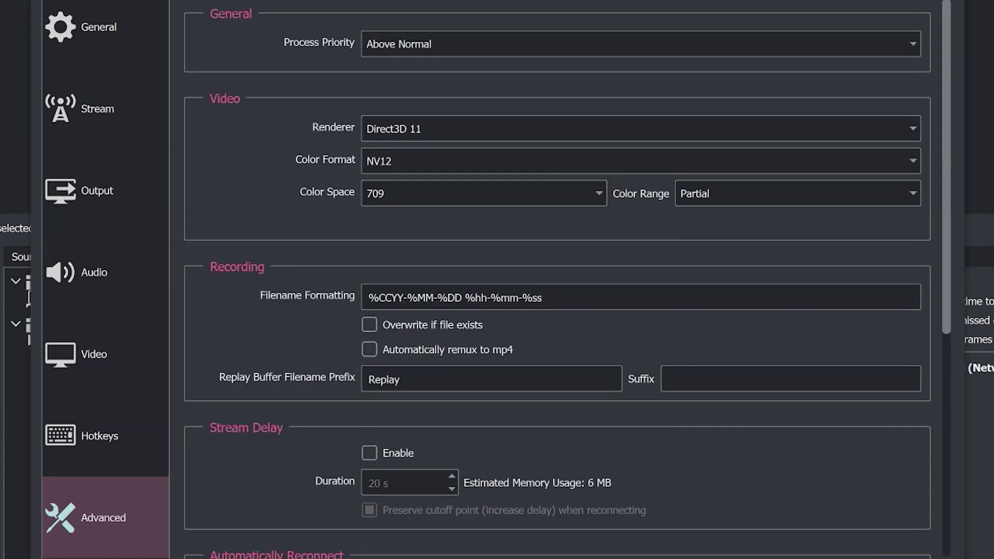
Step: Switch to File Explorer, select the OBS Studio (64bit) shortcut and bring up its Run as administrator option
scroll(558, 279, "down", 2)
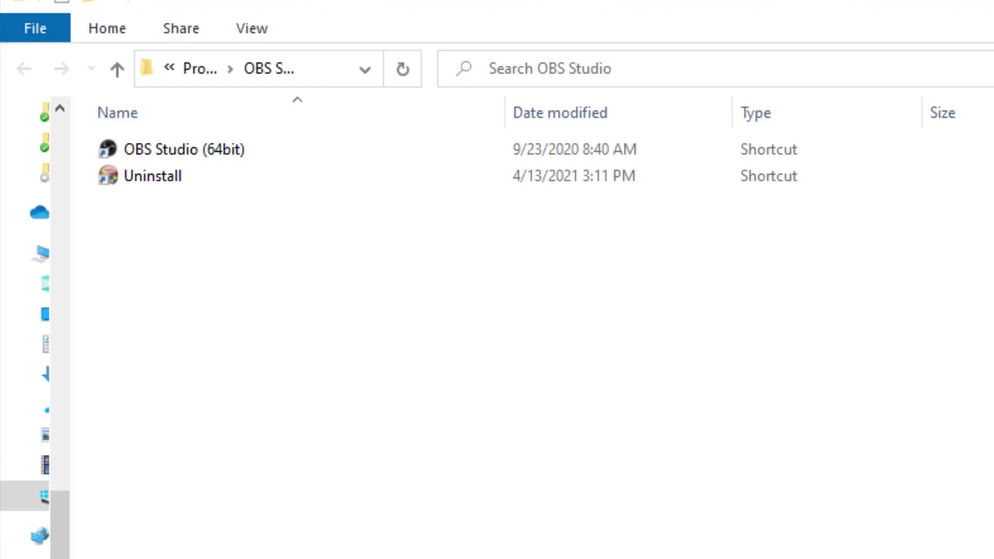
left_click(572, 147)
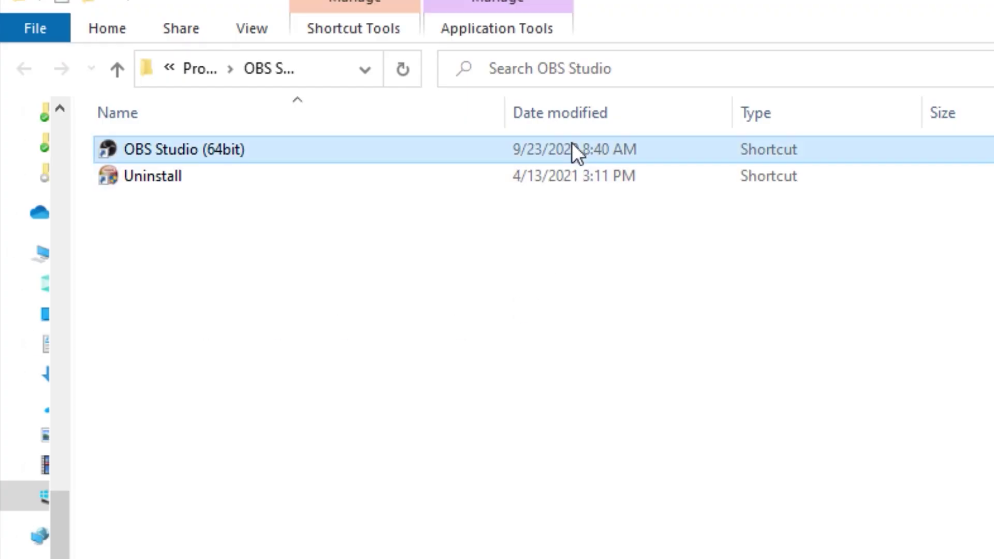
right_click(572, 143)
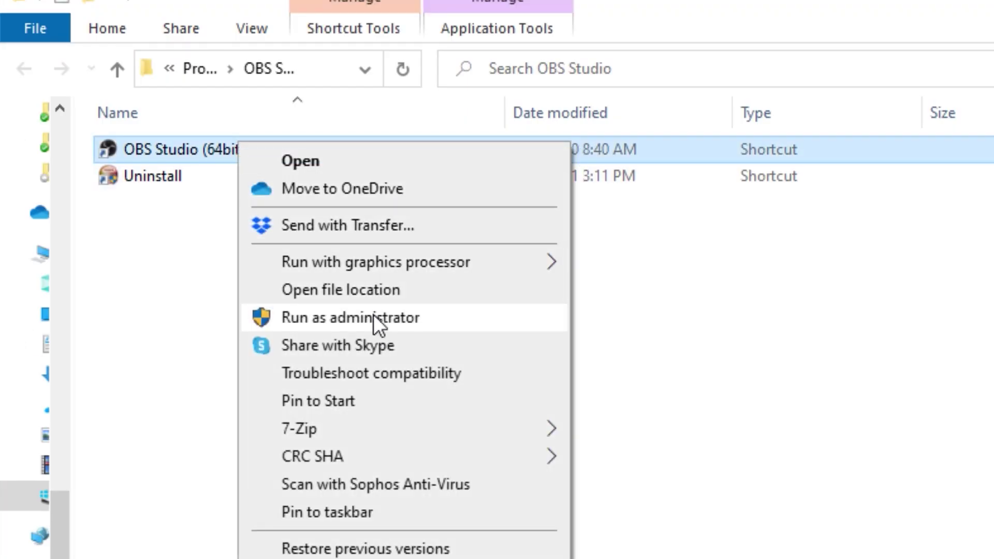